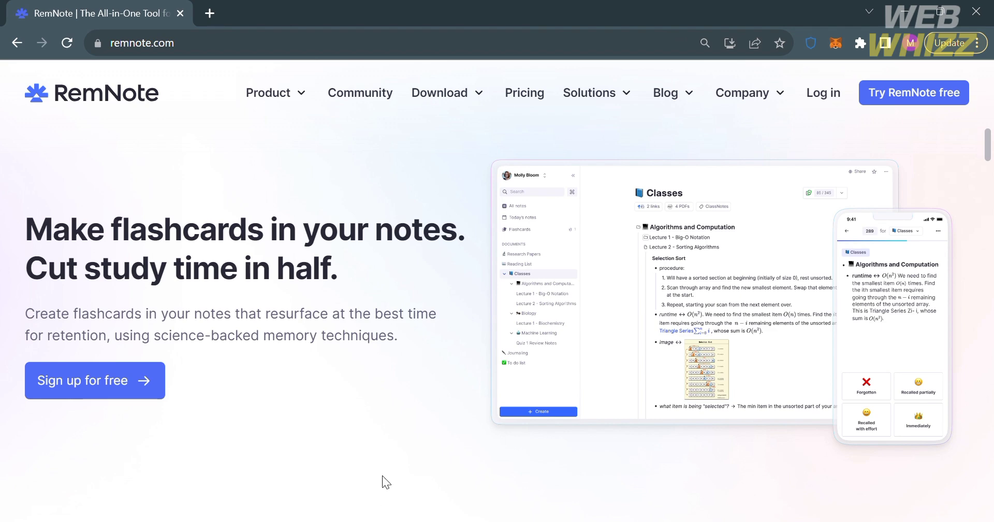
- Scroll down through the RemNote homepage to review its content
scroll(383, 449, "down", 2)
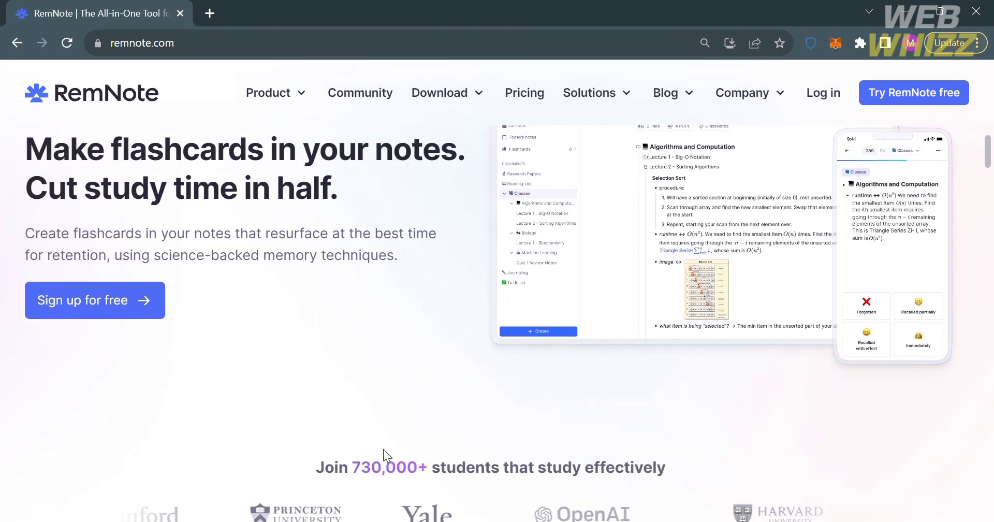
scroll(383, 449, "up", 2)
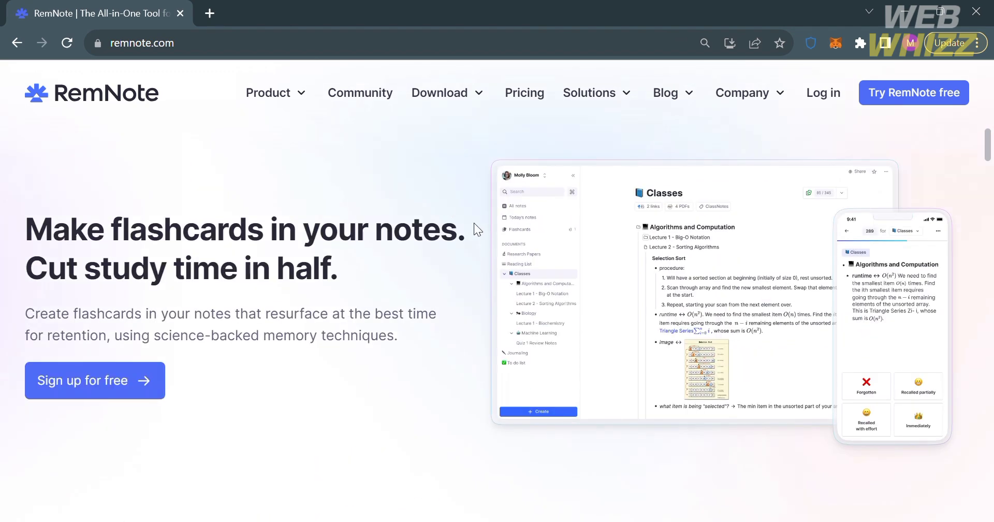
scroll(473, 223, "down", 1)
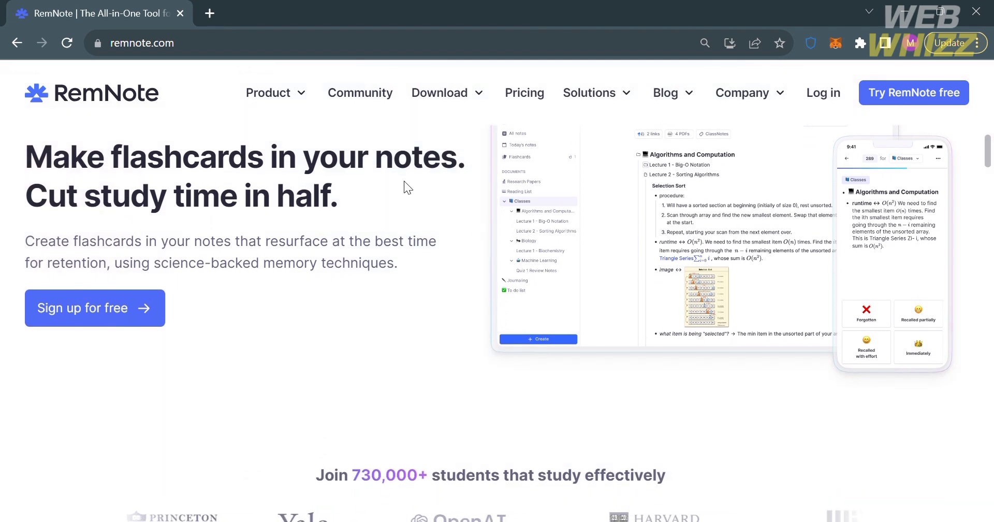
scroll(405, 184, "down", 1)
scroll(405, 181, "up", 2)
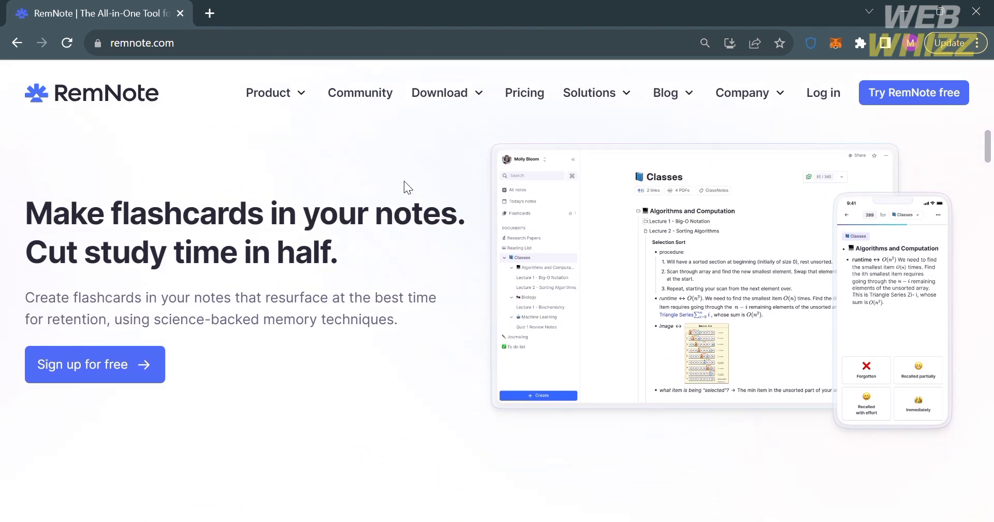
scroll(404, 181, "down", 5)
scroll(404, 181, "down", 5)
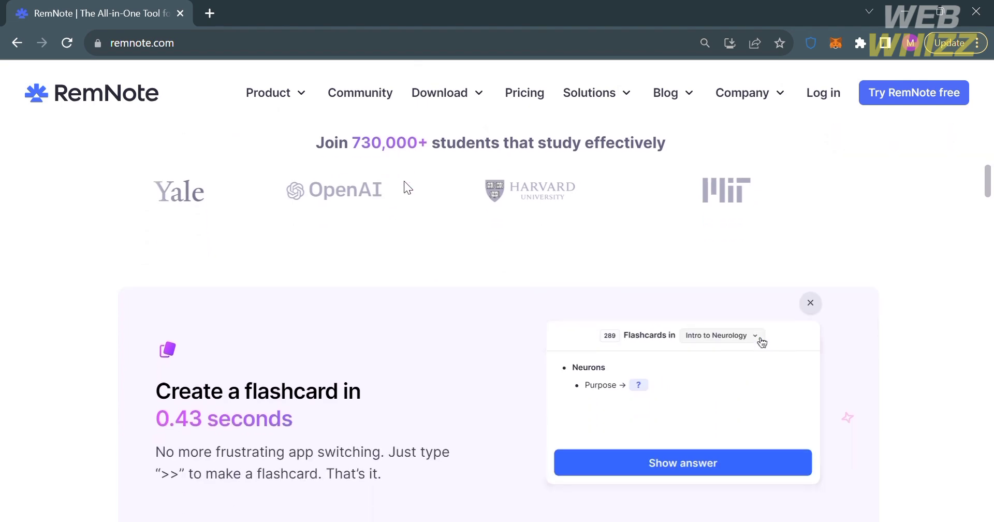
scroll(405, 182, "up", 2)
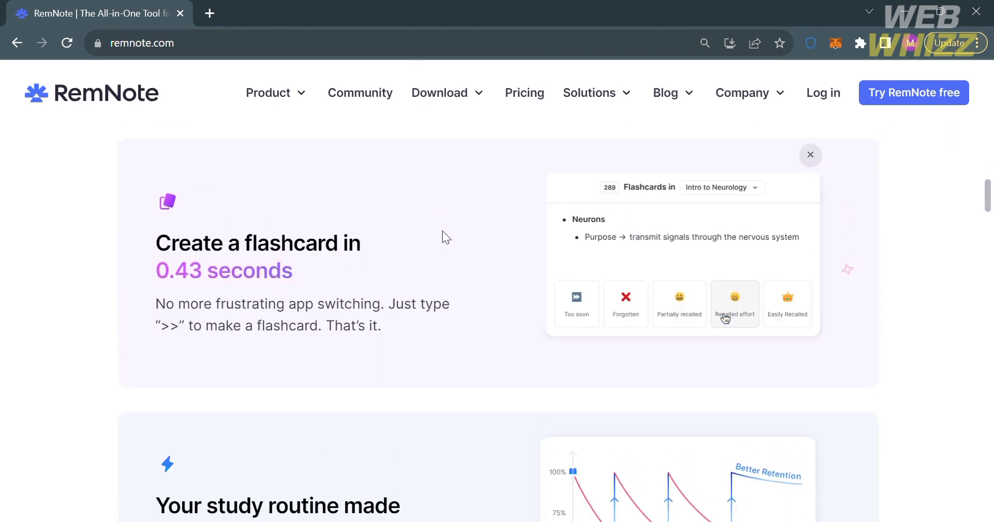
scroll(252, 379, "down", 5)
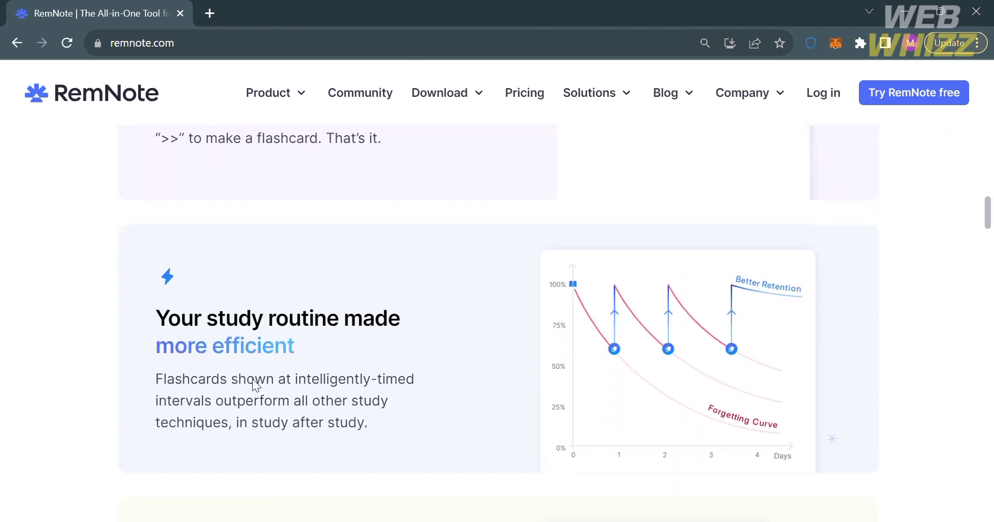
scroll(253, 383, "down", 4)
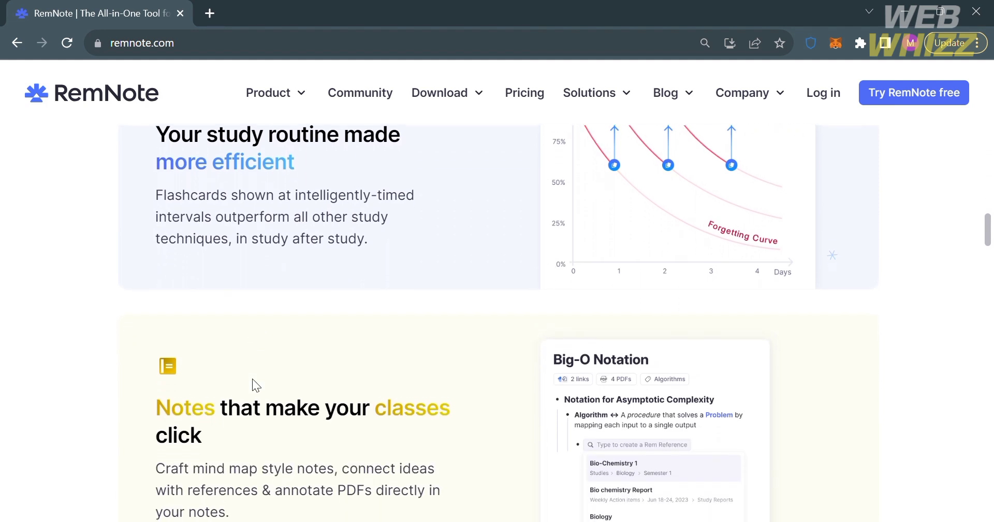
scroll(252, 384, "down", 3)
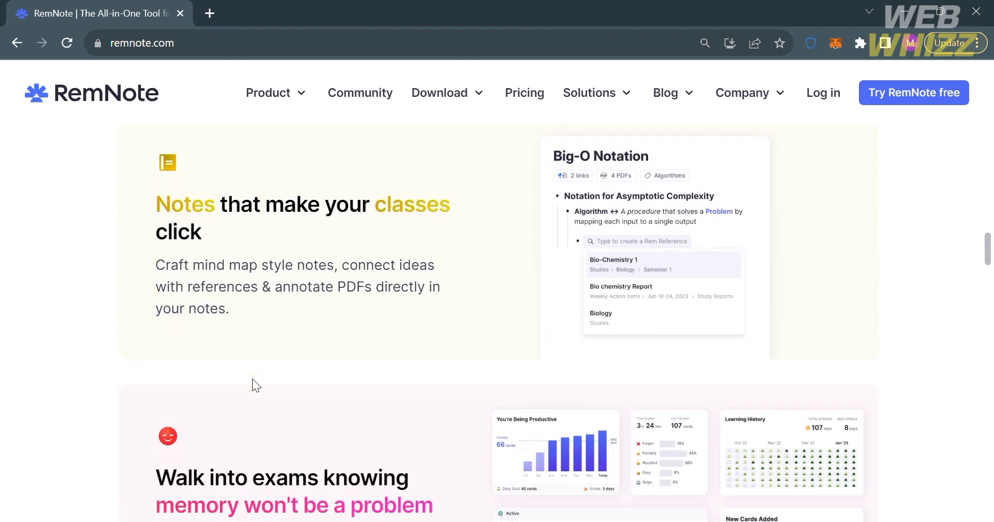
scroll(252, 378, "down", 3)
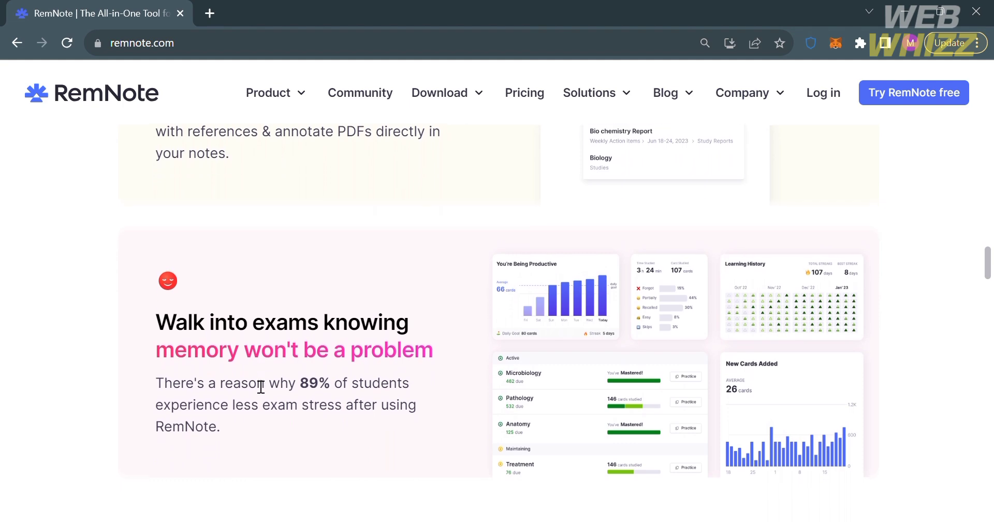
scroll(261, 386, "down", 8)
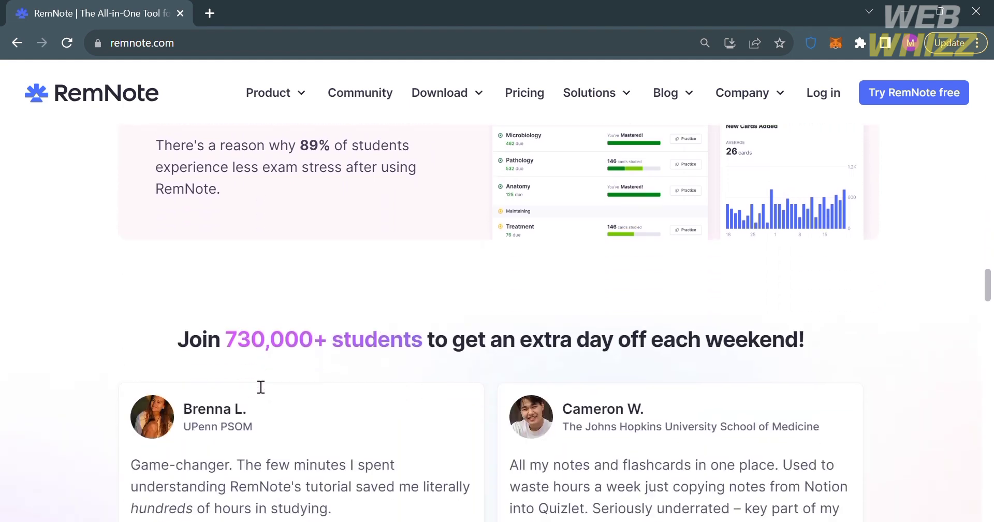
scroll(261, 387, "down", 2)
scroll(261, 387, "up", 3)
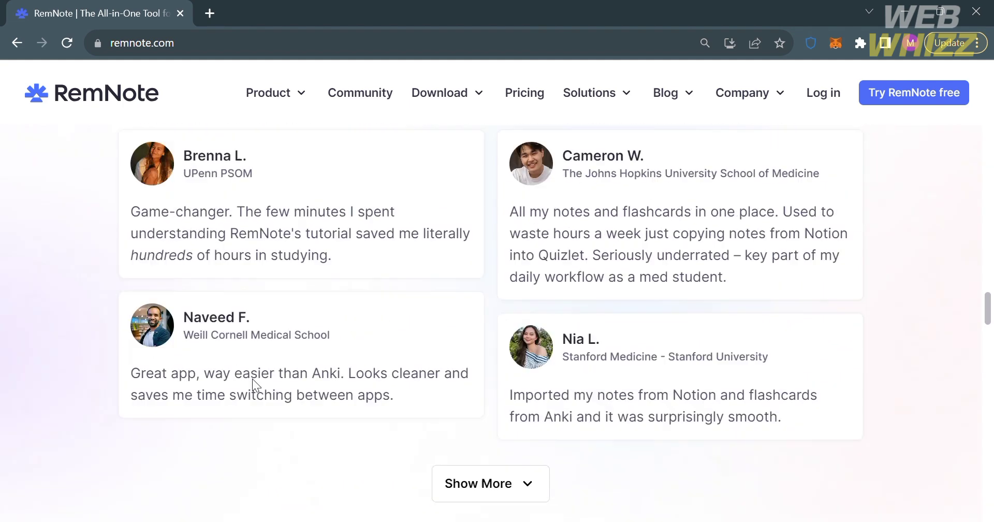
scroll(260, 387, "down", 2)
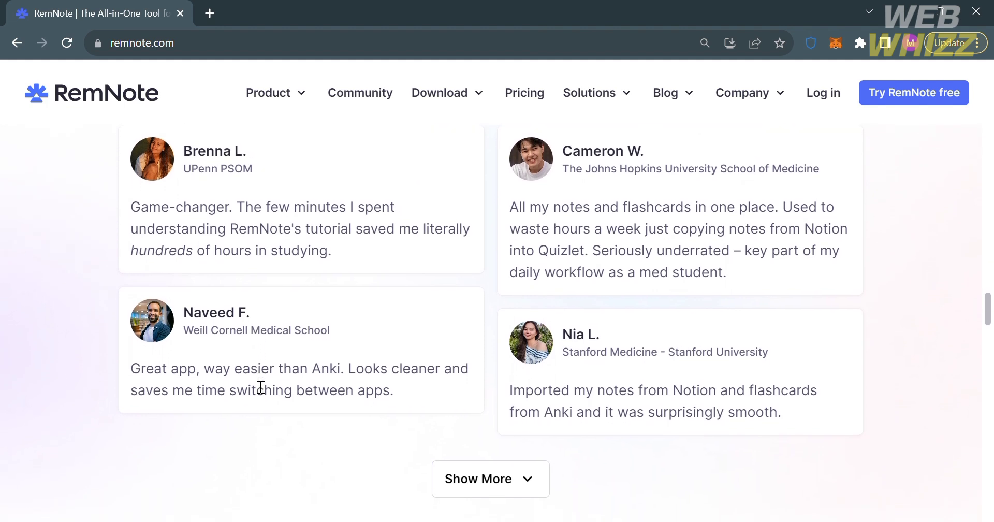
scroll(261, 386, "down", 2)
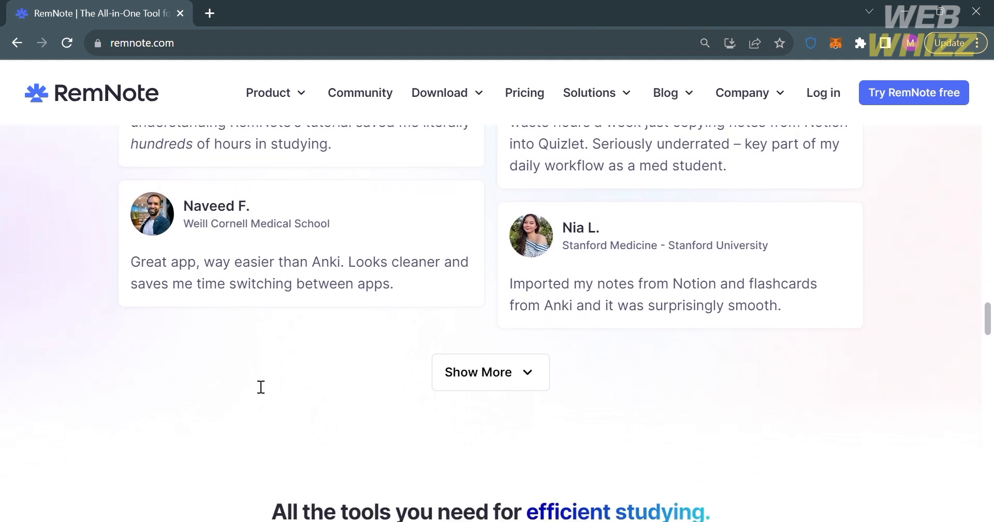
scroll(253, 380, "down", 7)
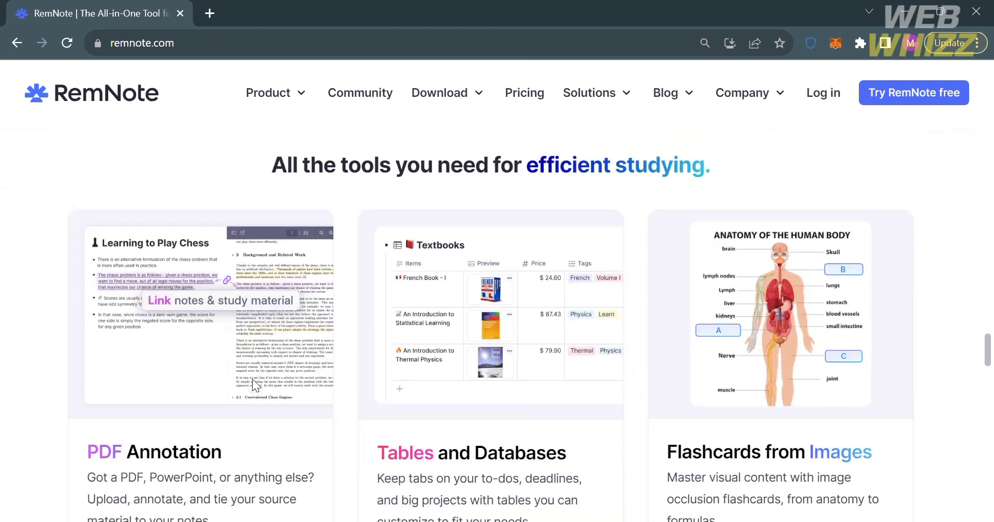
scroll(252, 381, "down", 1)
scroll(253, 383, "down", 10)
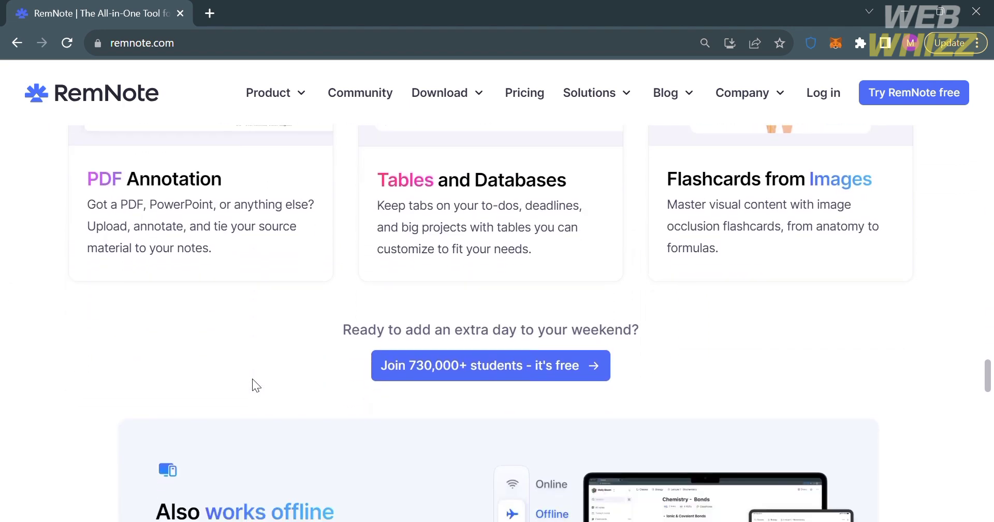
scroll(252, 379, "down", 6)
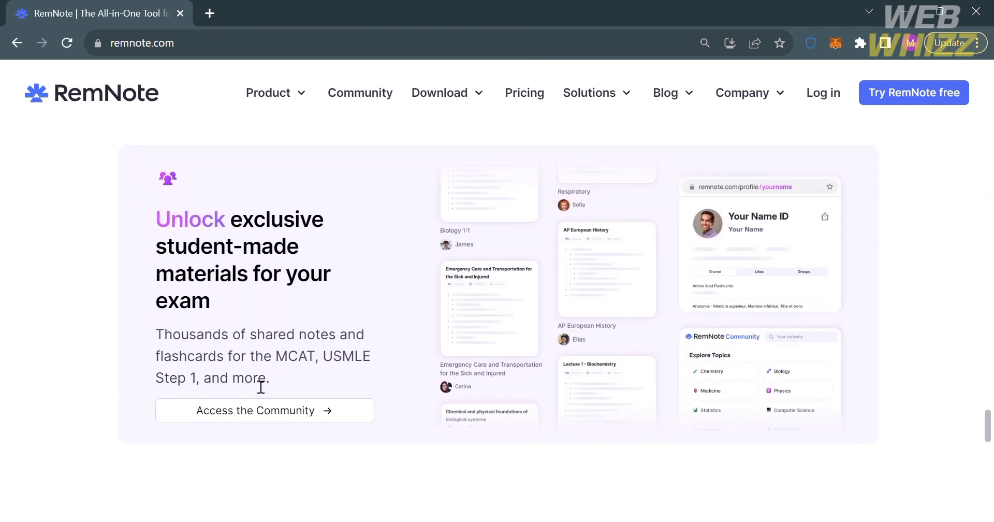
scroll(257, 385, "down", 1)
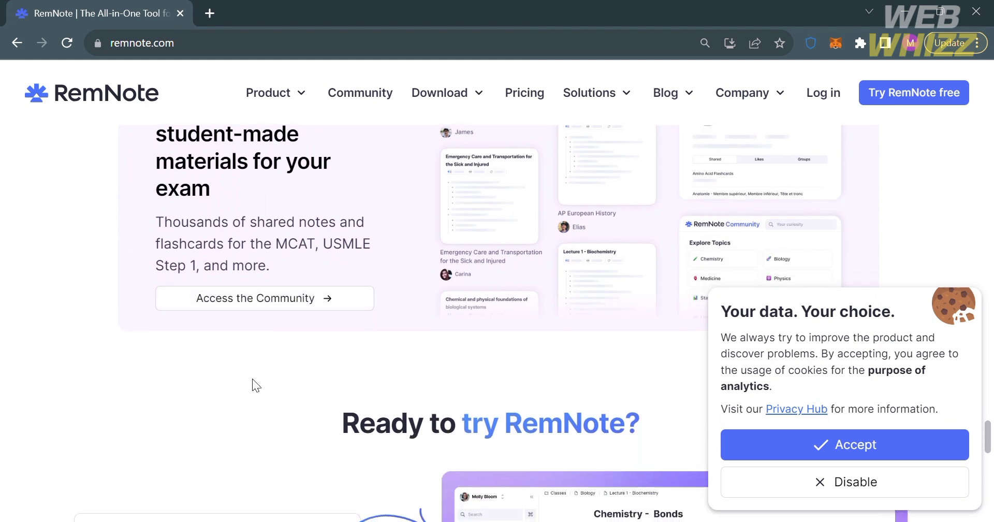
scroll(252, 379, "down", 4)
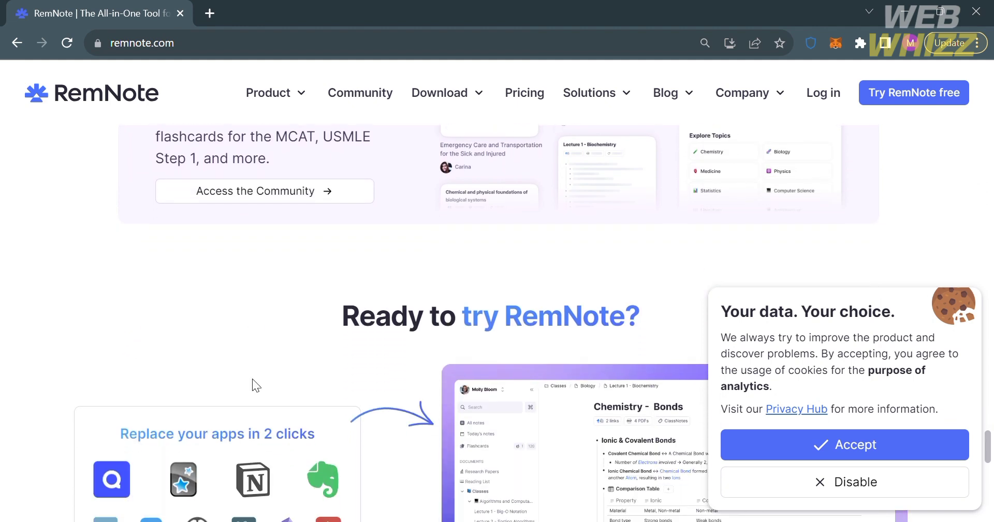
- Disable the analytics cookies on the cookie banner, then scroll back toward the top
left_click(813, 481)
scroll(613, 434, "down", 9)
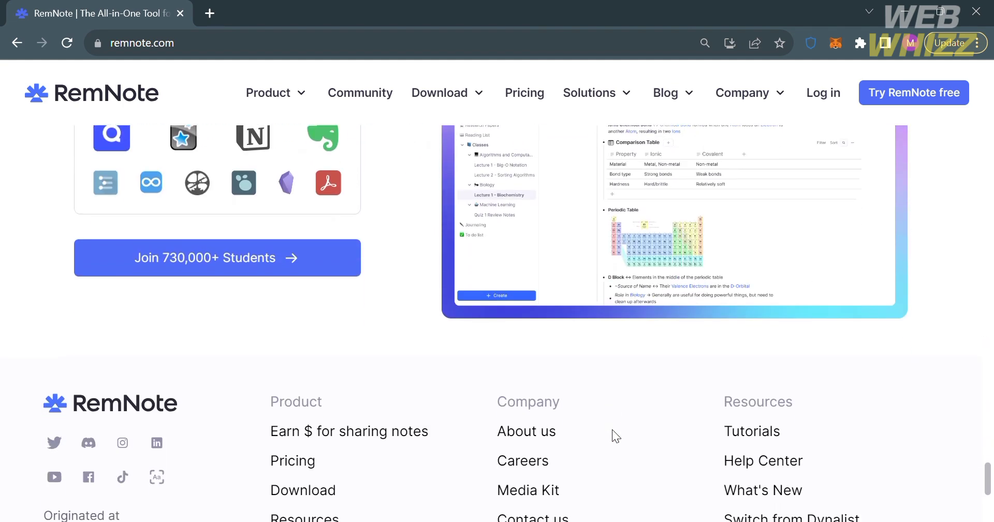
scroll(616, 435, "down", 2)
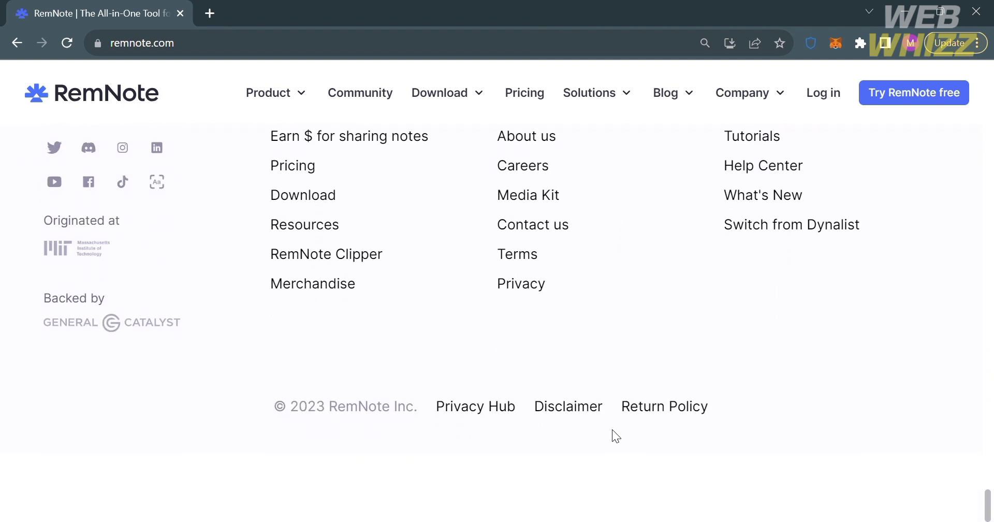
scroll(614, 432, "up", 5)
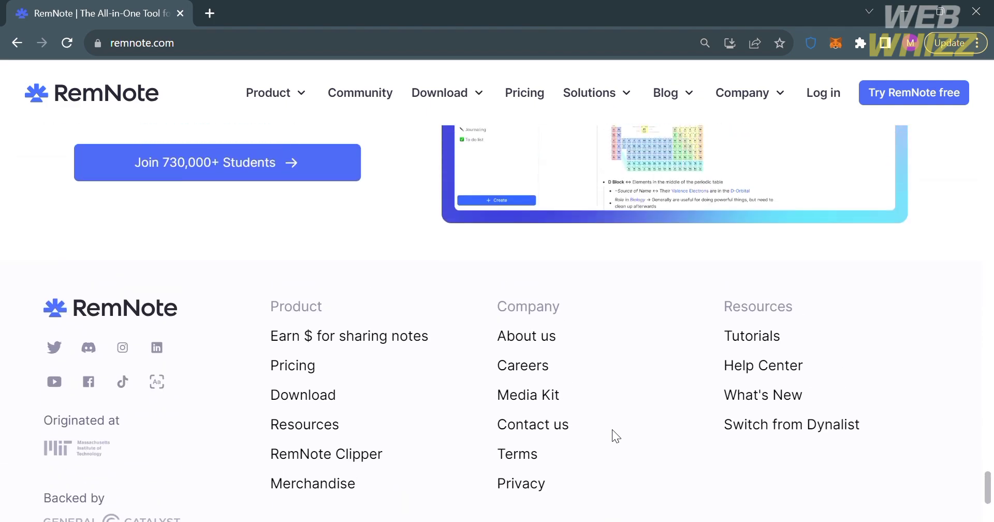
scroll(617, 438, "up", 20)
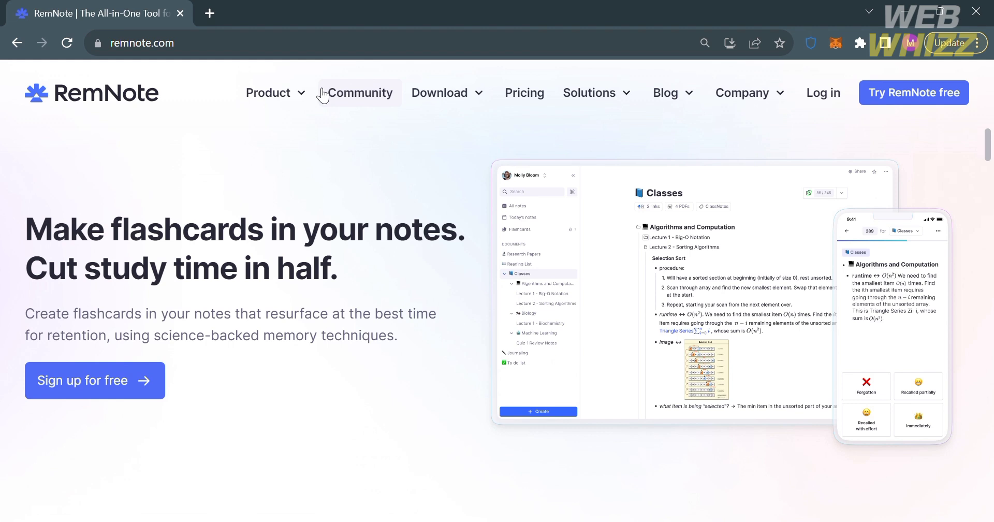
left_click(524, 94)
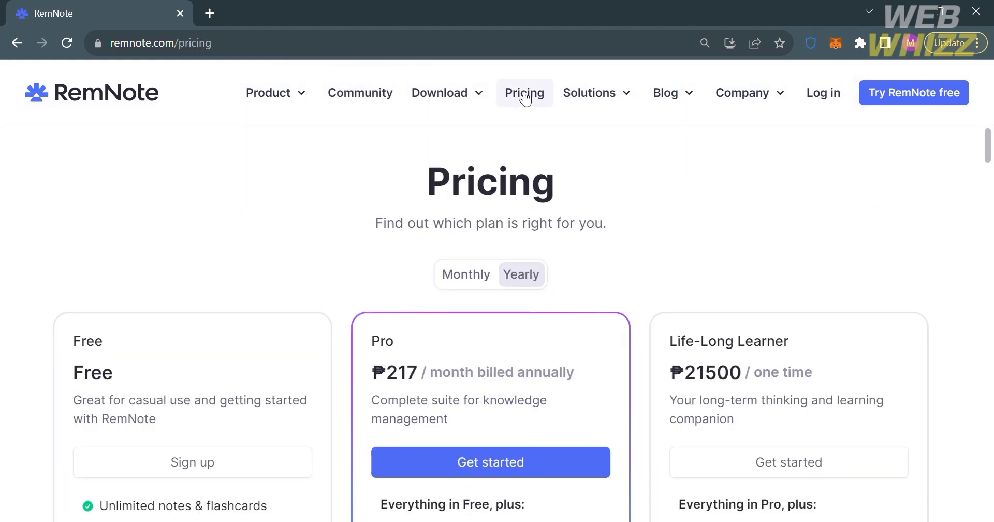
scroll(675, 281, "down", 3)
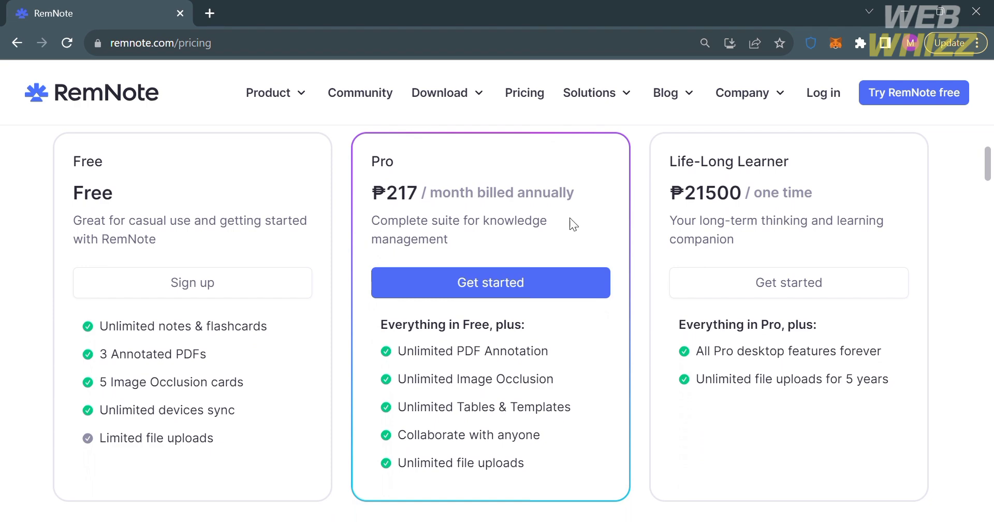
scroll(633, 346, "down", 2)
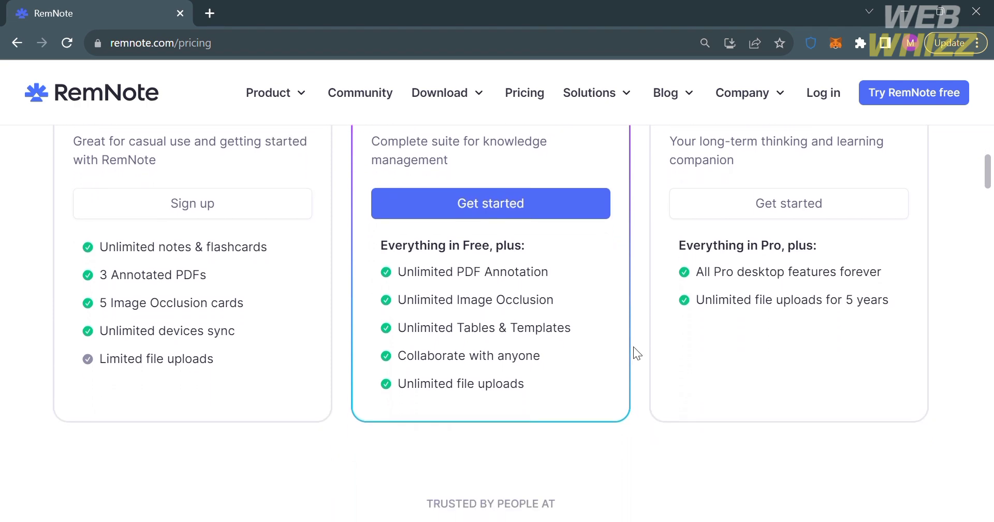
scroll(633, 346, "up", 3)
scroll(633, 346, "down", 10)
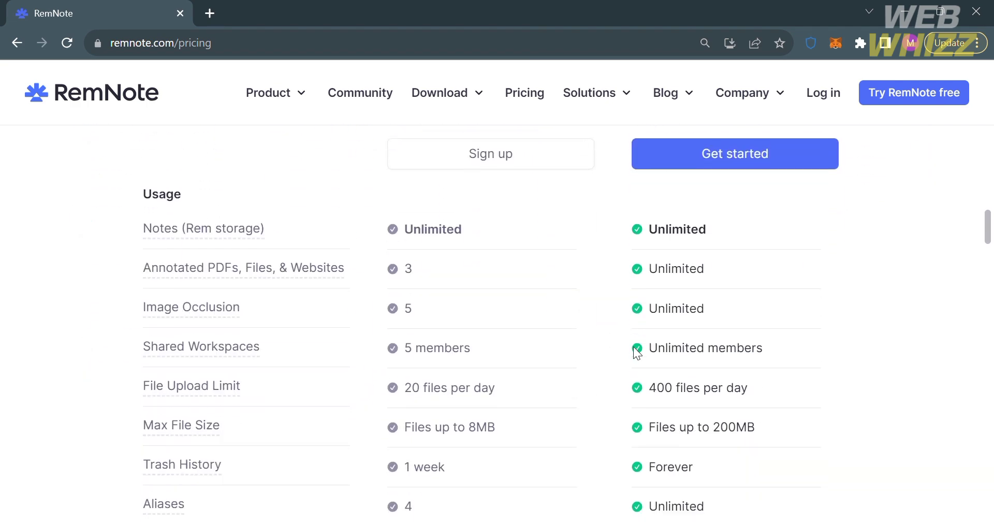
scroll(632, 346, "up", 1)
scroll(633, 346, "down", 3)
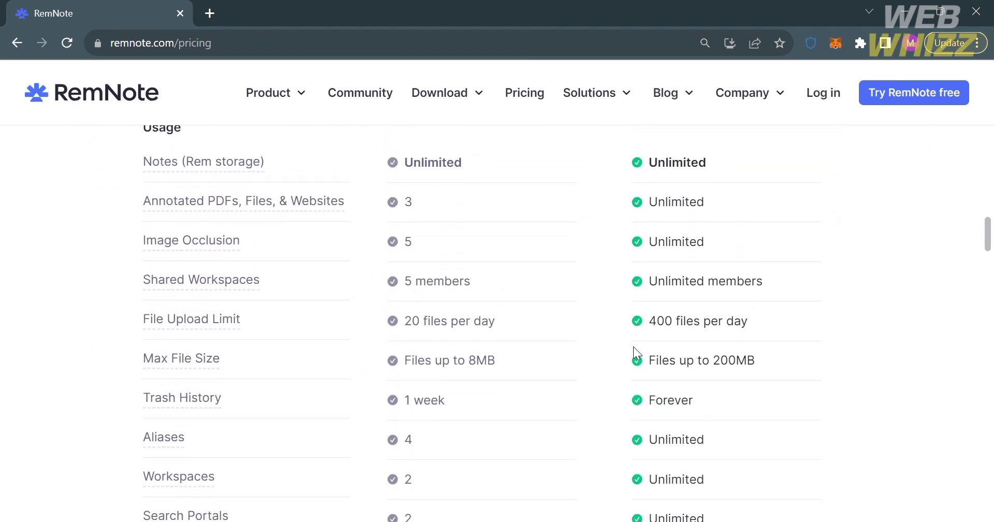
scroll(633, 346, "down", 1)
scroll(633, 346, "up", 4)
scroll(632, 347, "down", 7)
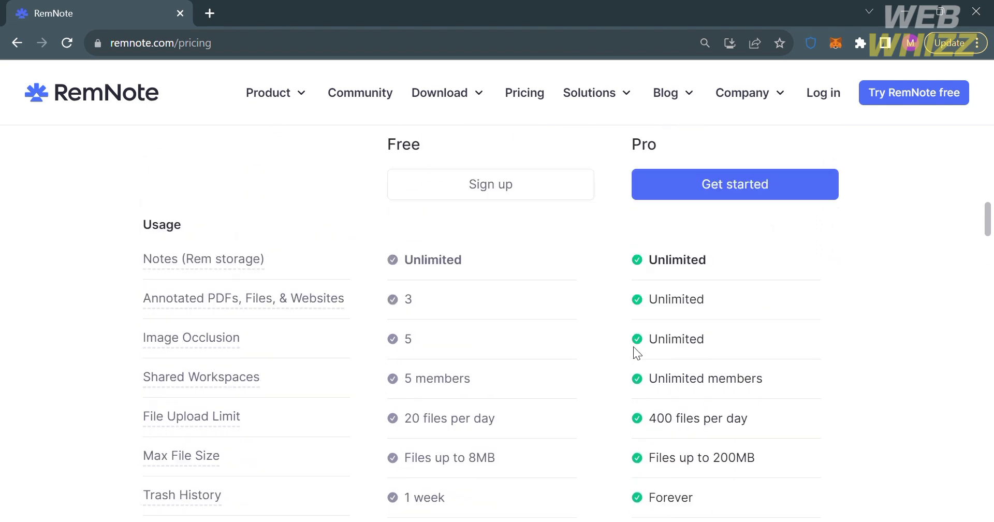
scroll(632, 347, "down", 11)
scroll(633, 346, "up", 8)
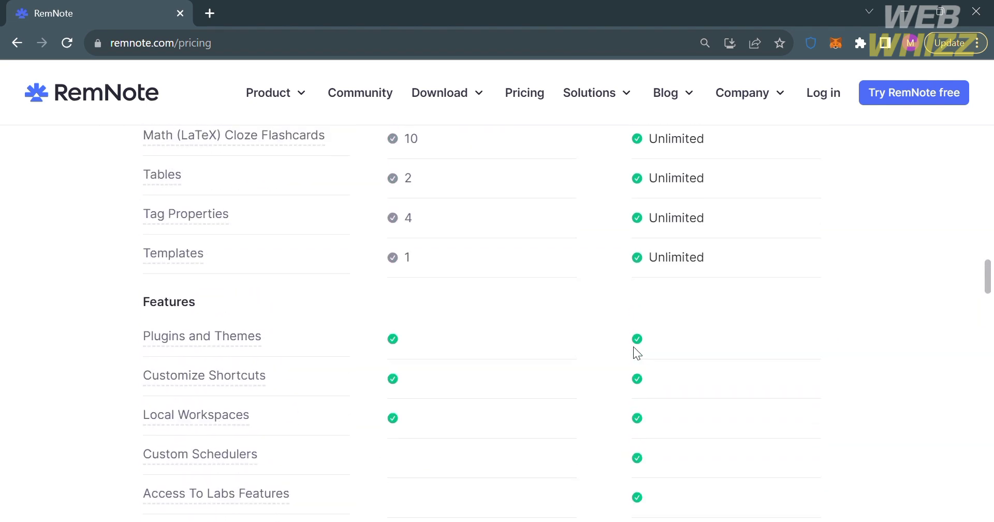
scroll(633, 346, "up", 15)
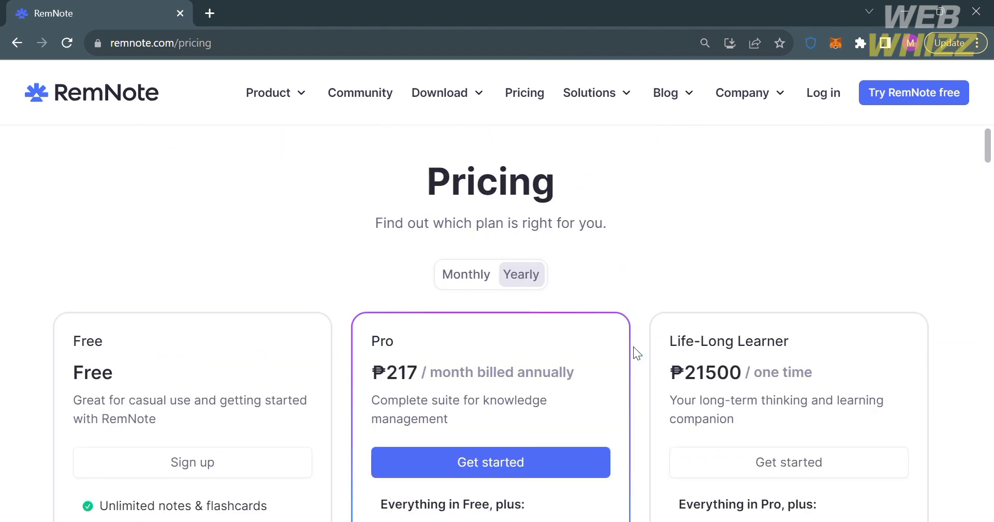
- Create a new RemNote account using Continue with Google sign-in
left_click(894, 103)
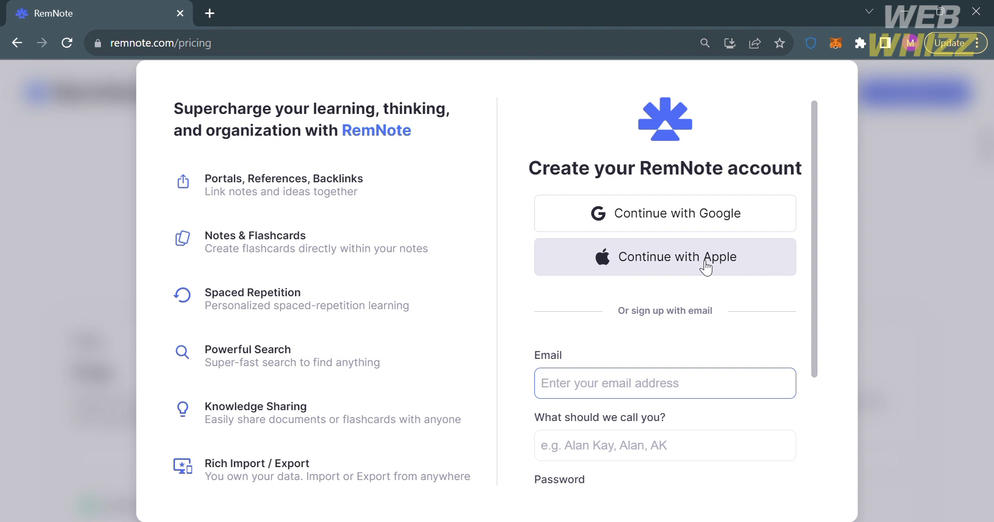
left_click(689, 214)
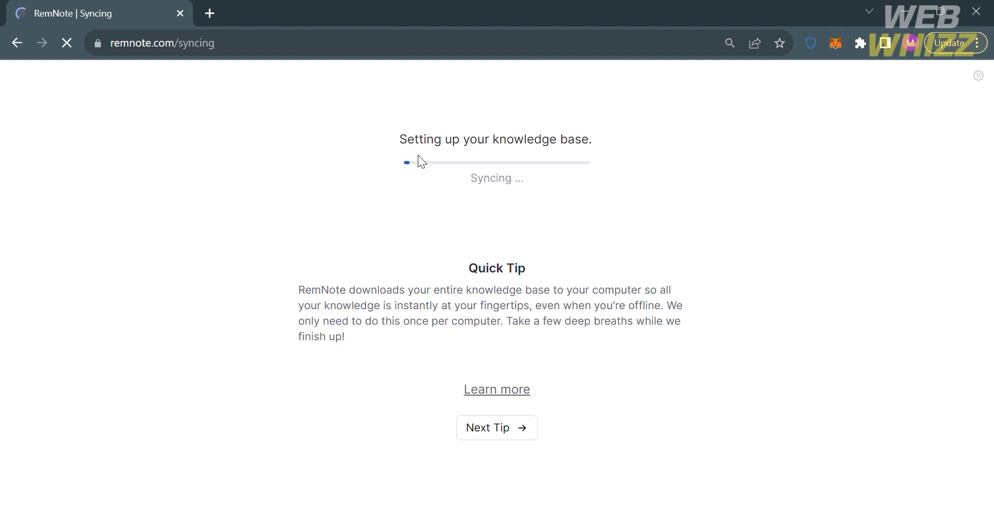
- Skip the onboarding tutorial completely, choosing Skip onboarding in the Wanna skip? dialog
left_click_drag(399, 141, 605, 143)
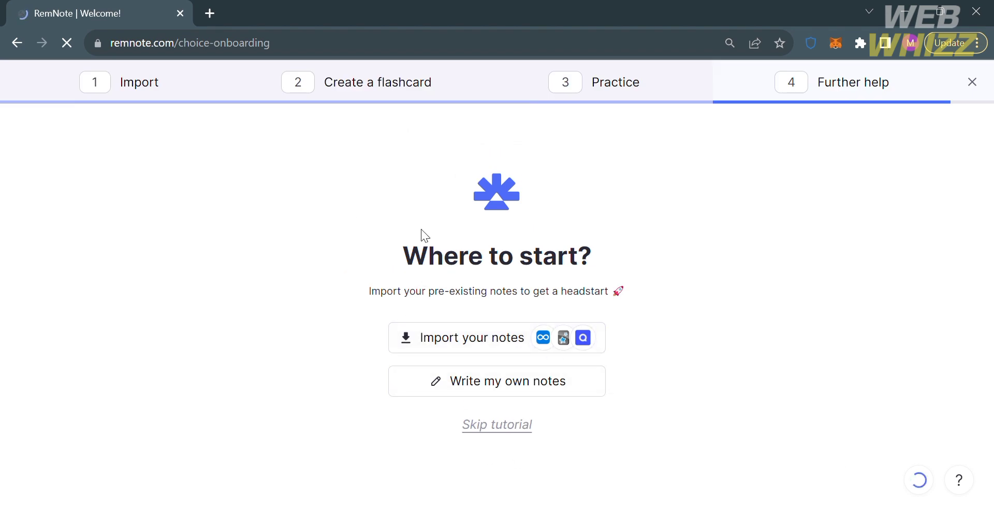
left_click(516, 426)
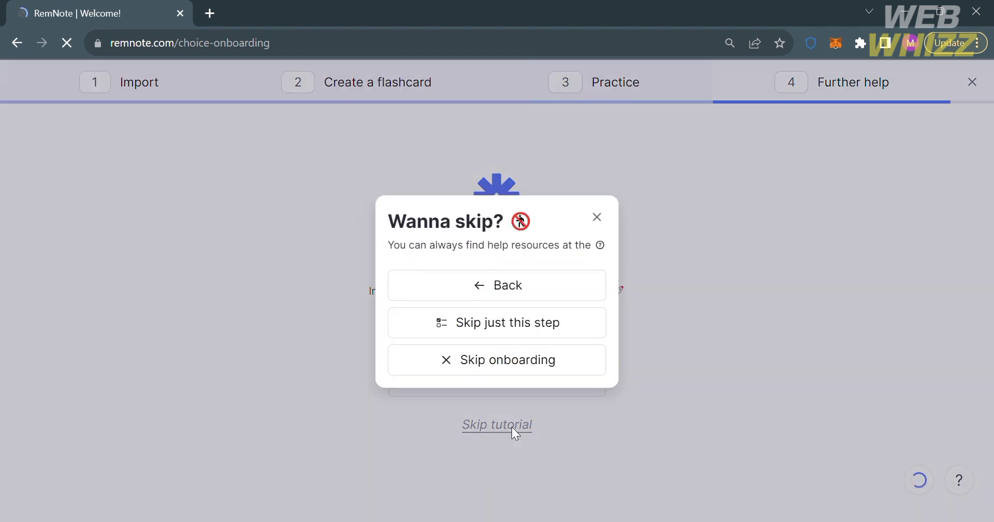
left_click(533, 358)
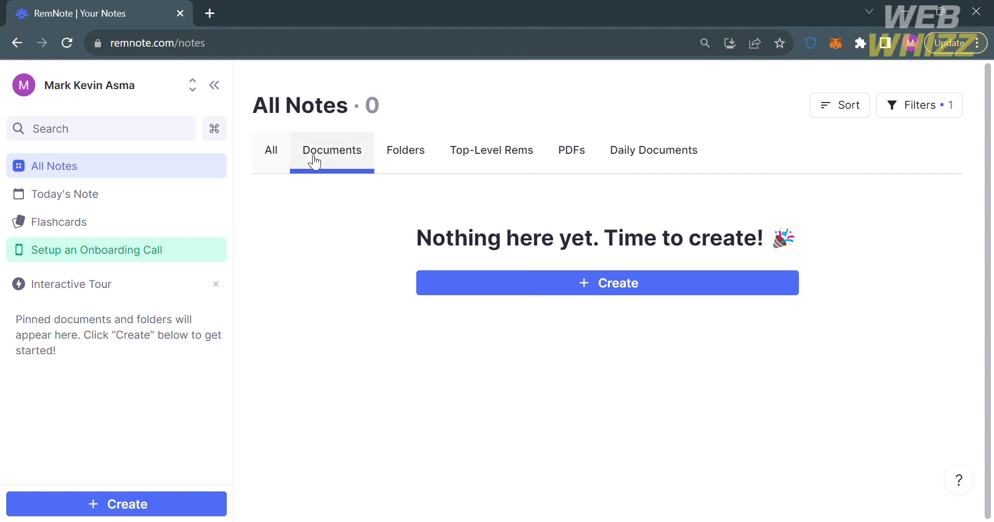
left_click(401, 165)
left_click(455, 162)
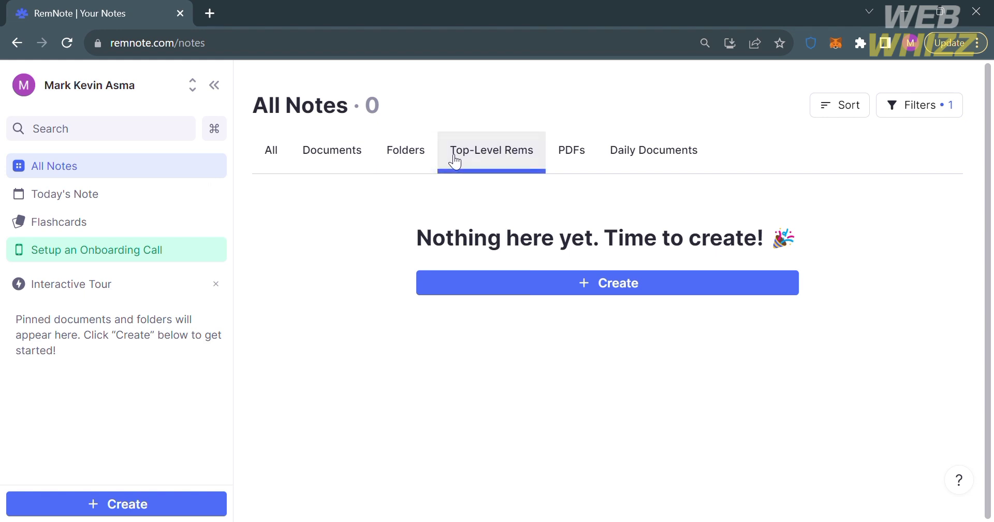
left_click(571, 156)
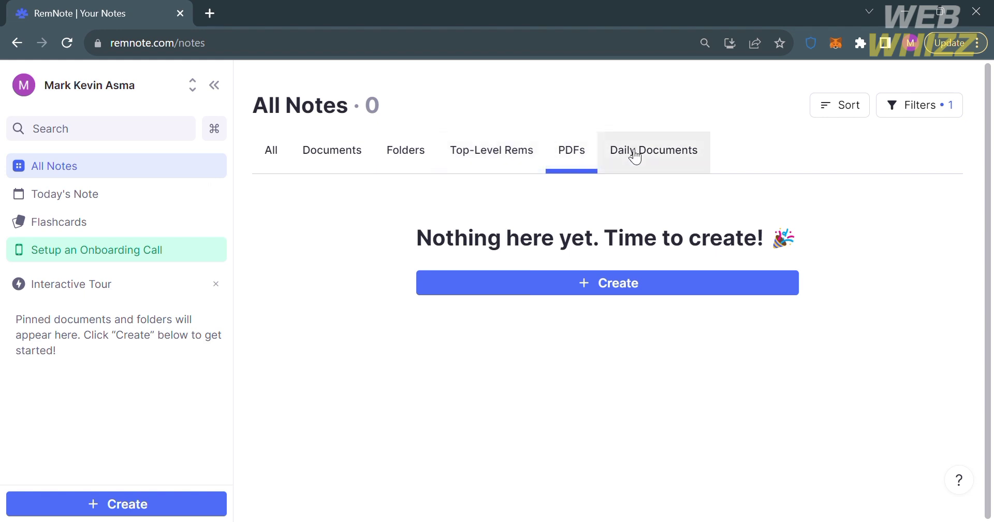
left_click(307, 154)
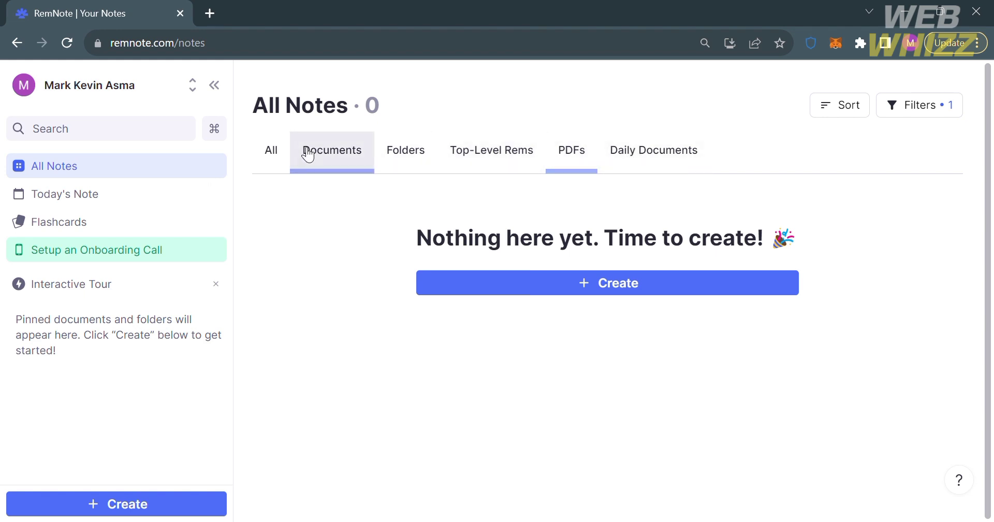
- Open today's daily note for September 16th, 2023 from the sidebar
left_click(74, 207)
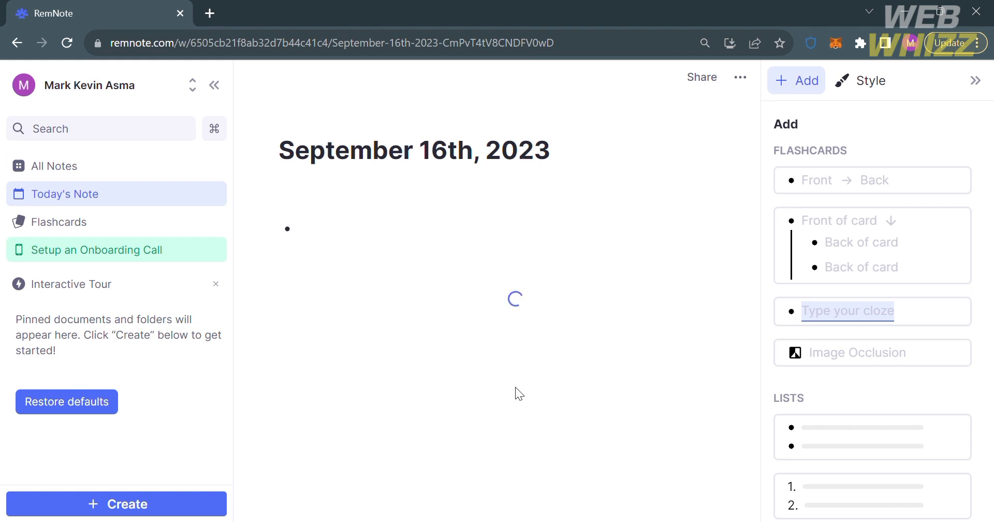
mouse_move(430, 176)
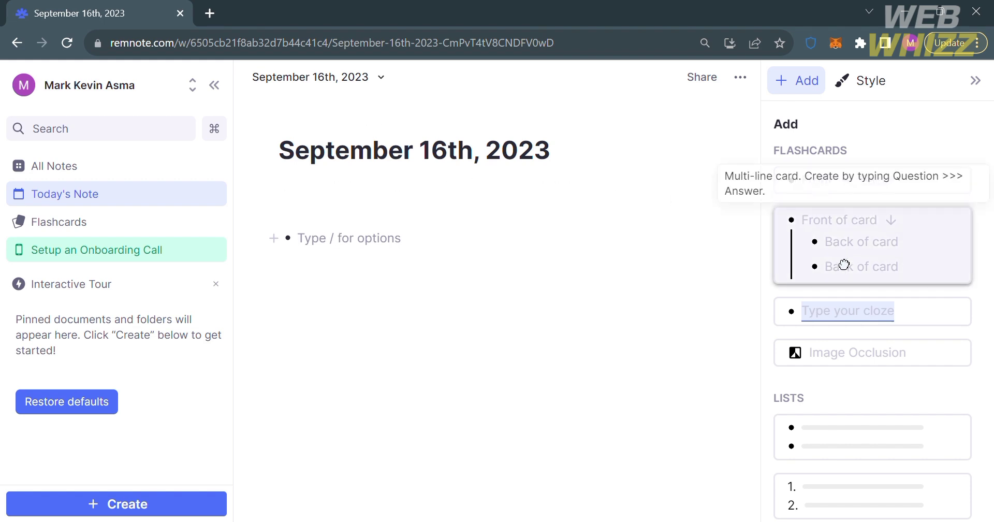
scroll(836, 254, "down", 2)
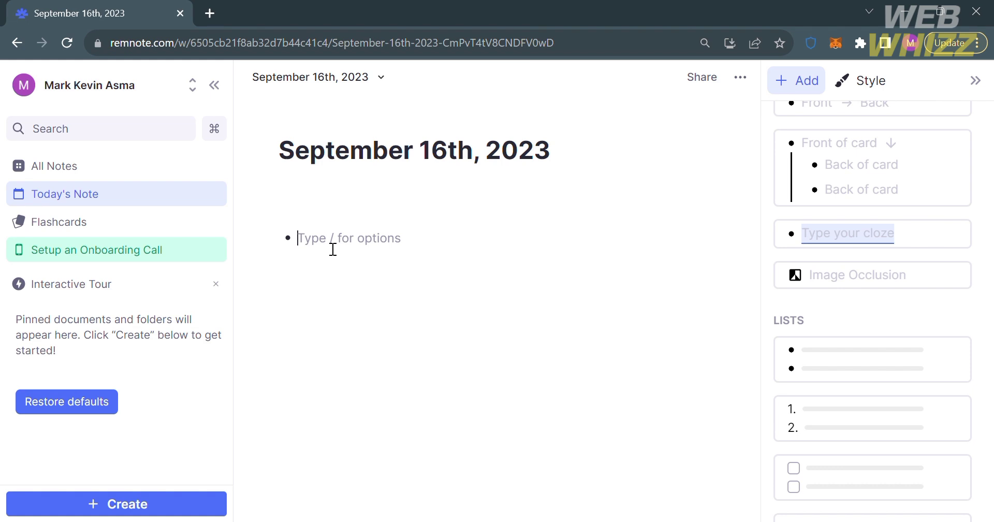
- Add a 'Book 1' bullet, format it as an H1 heading, and start a new bullet below
type("Book 1")
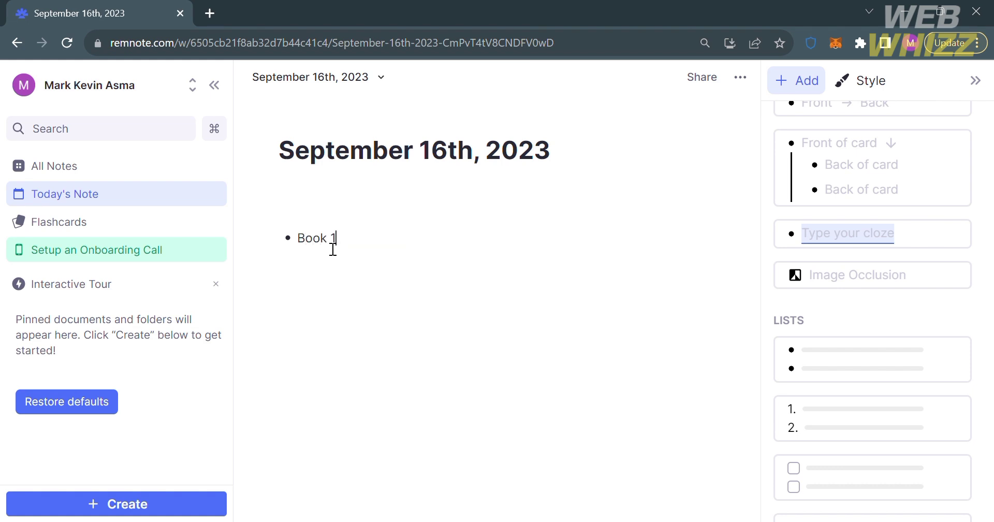
key("Return")
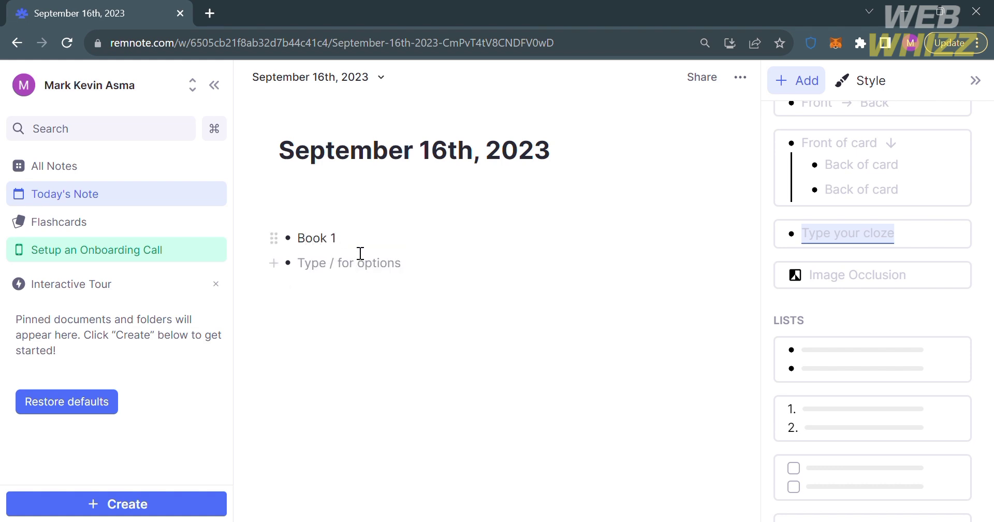
left_click(274, 239)
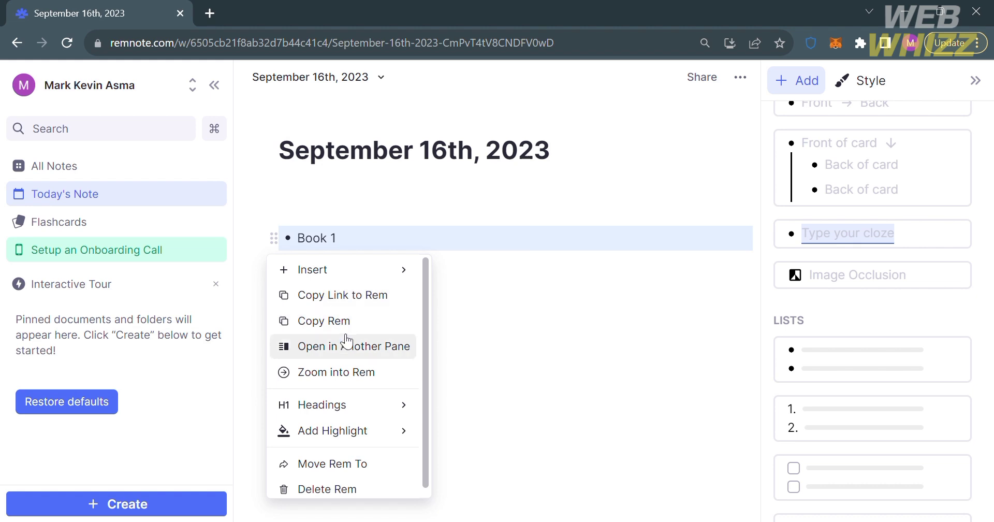
scroll(370, 403, "down", 1)
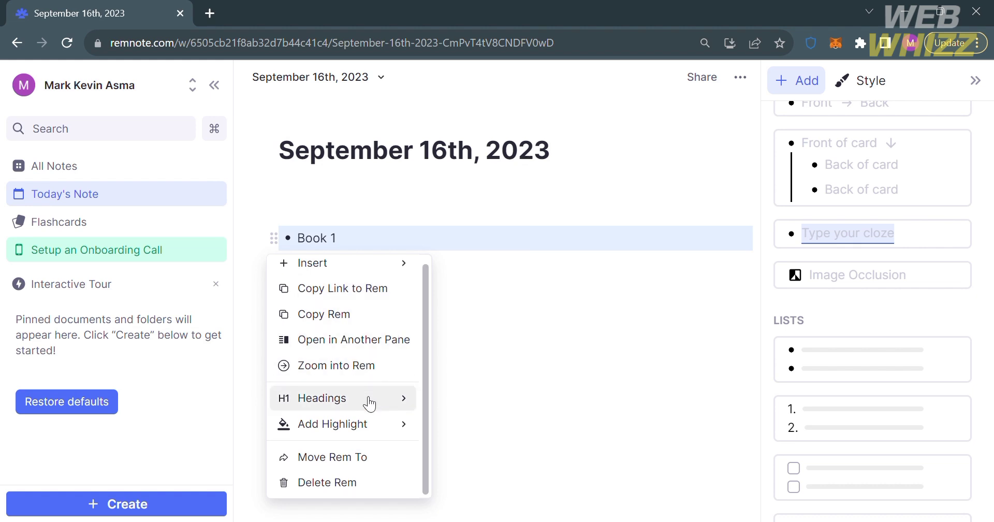
mouse_move(370, 404)
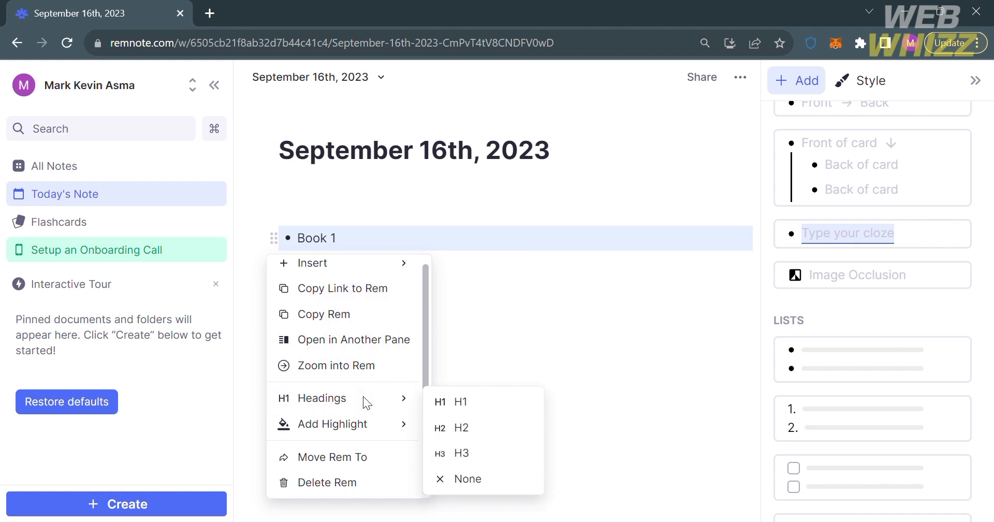
left_click(450, 406)
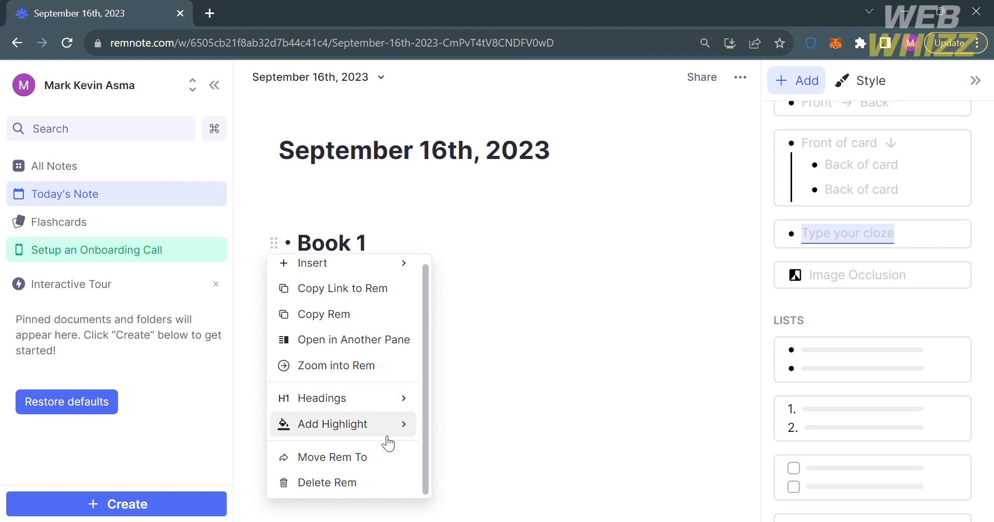
left_click(481, 404)
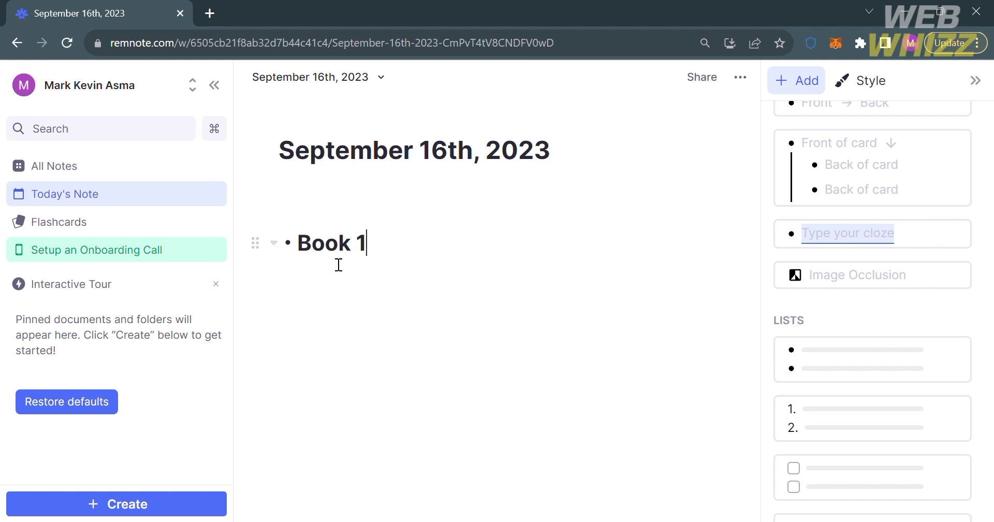
key("Return")
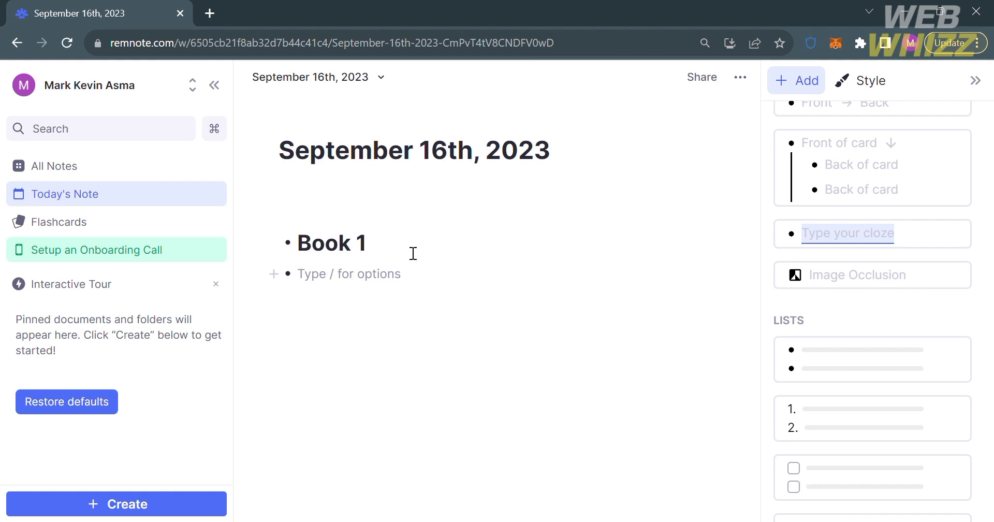
type("/")
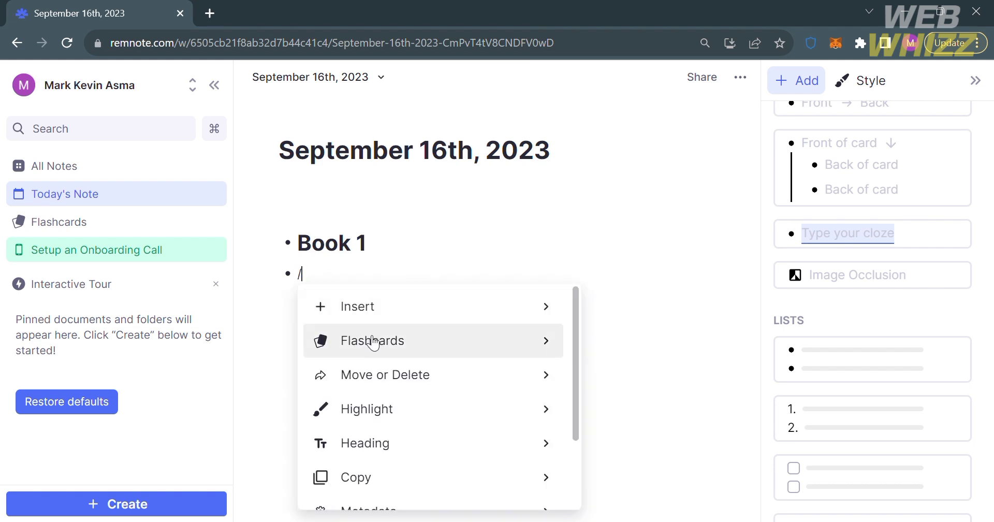
scroll(388, 382, "down", 3)
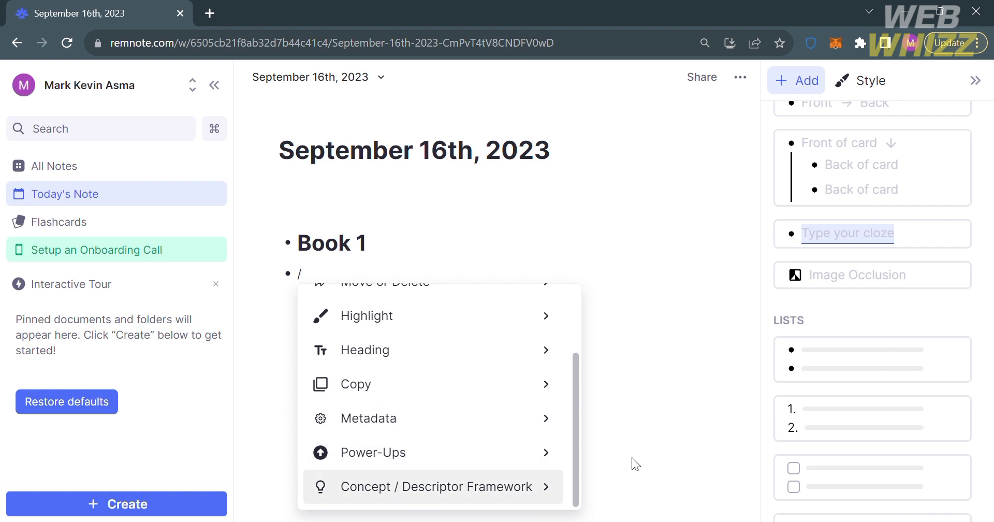
key("Escape")
key("Return")
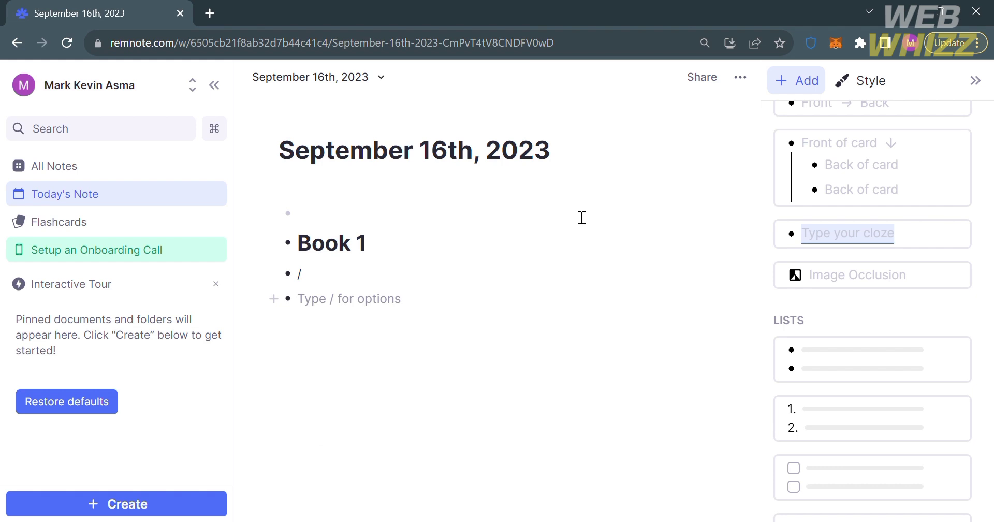
key("BackSpace")
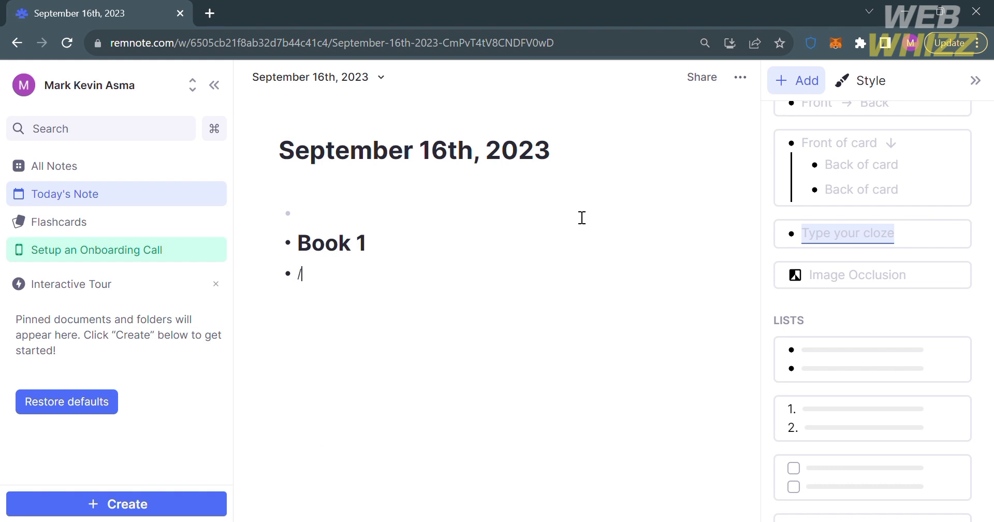
key("BackSpace")
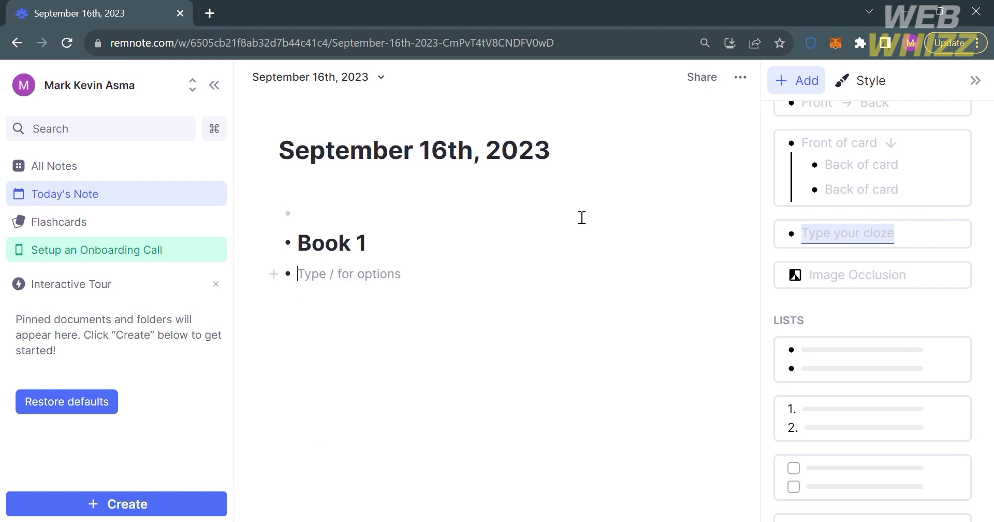
- Add a 'Chapter 1' bullet indented under Book 1
type("Chapter ")
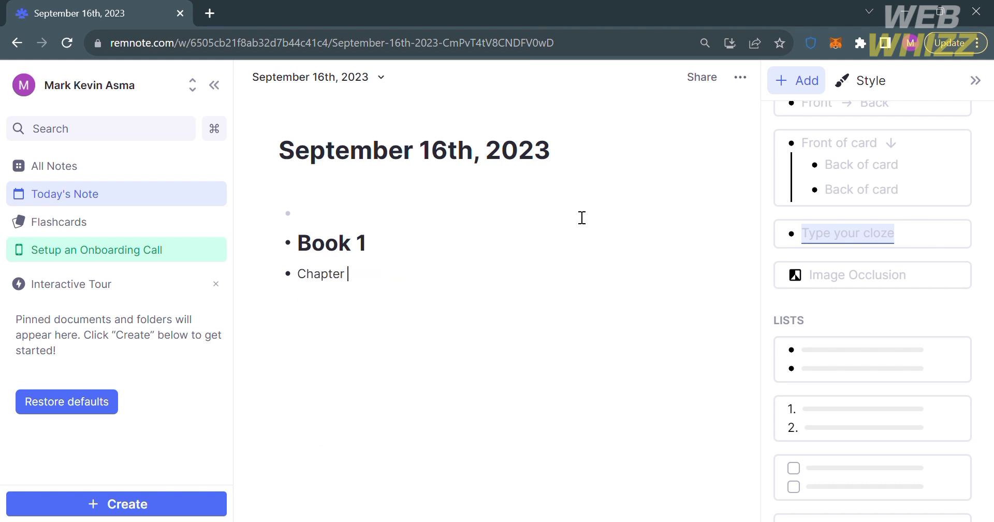
type("1")
key("Tab")
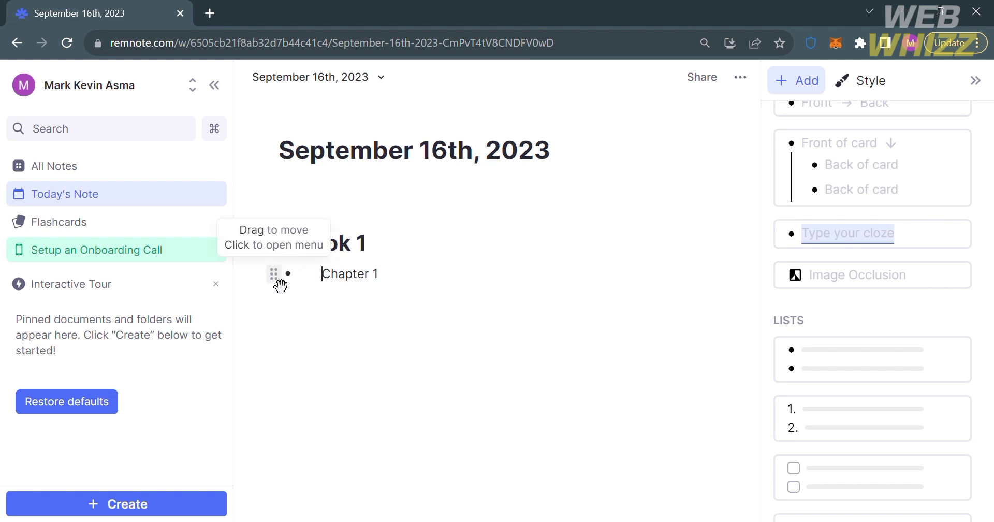
left_click(274, 277)
left_click(275, 284)
left_click(277, 288)
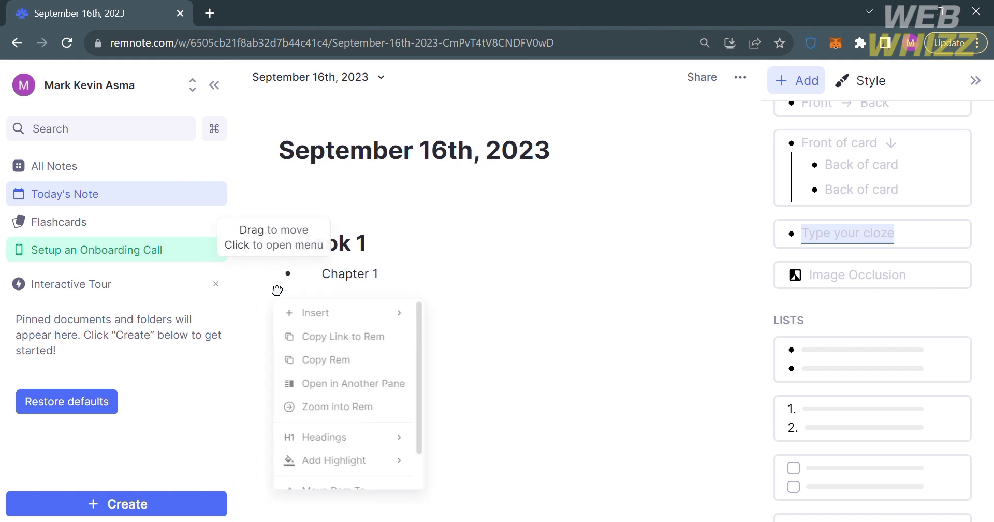
left_click(284, 244)
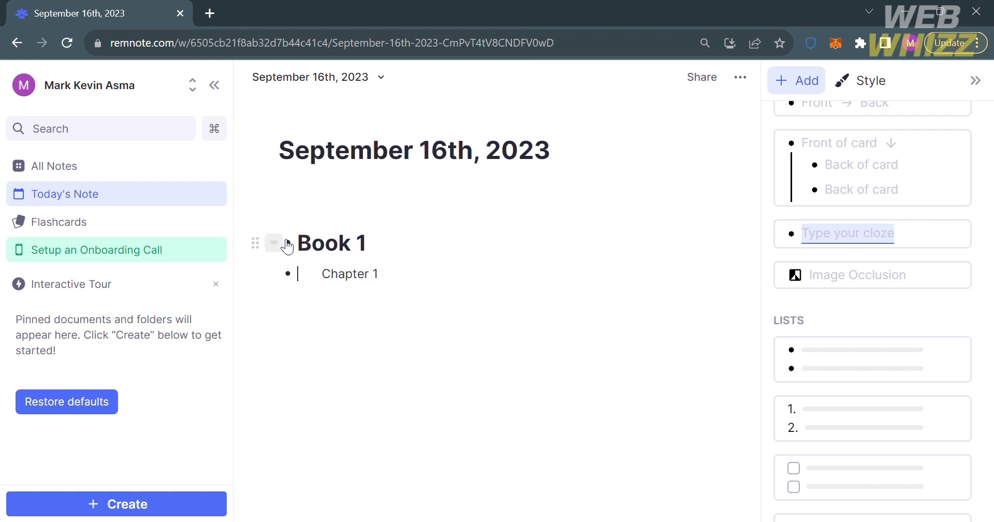
- Convert Book 1 into a document via Insert > Document
left_click(258, 244)
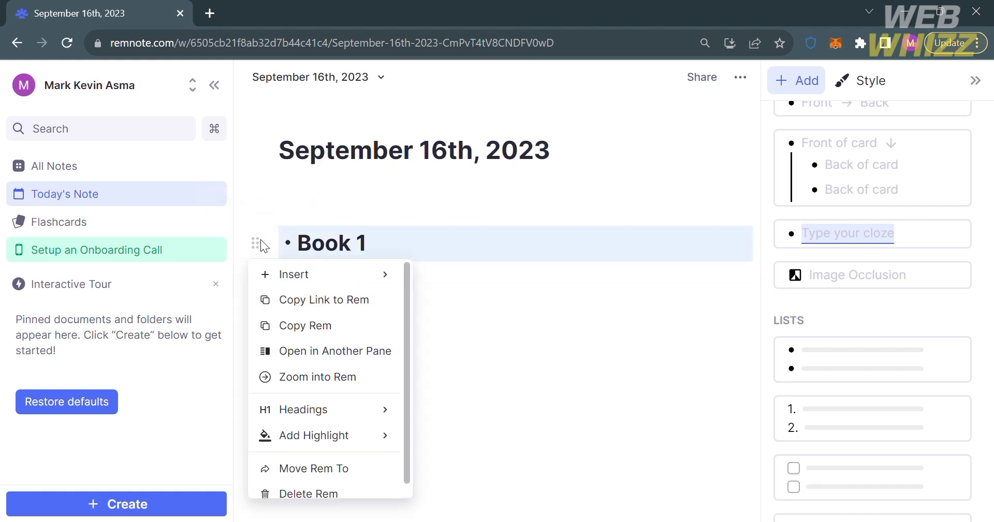
mouse_move(288, 276)
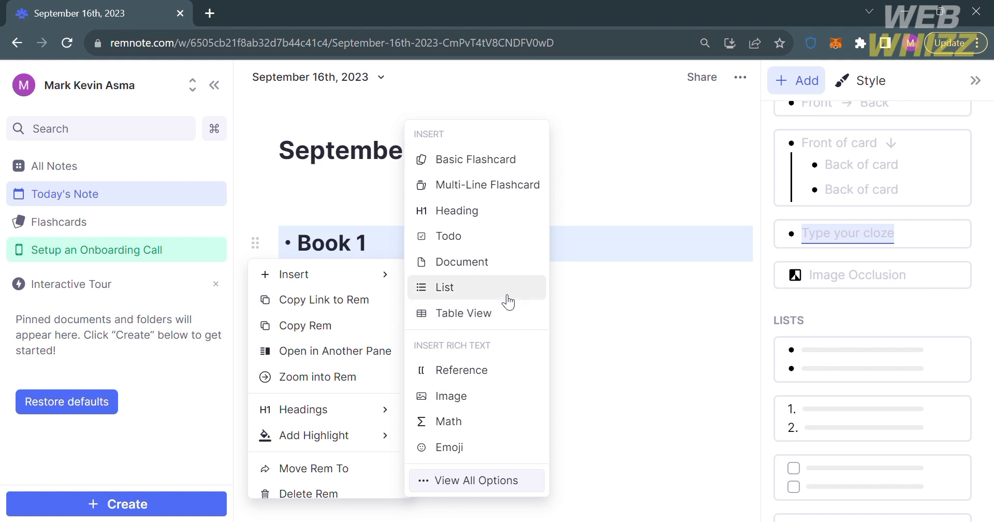
left_click(503, 267)
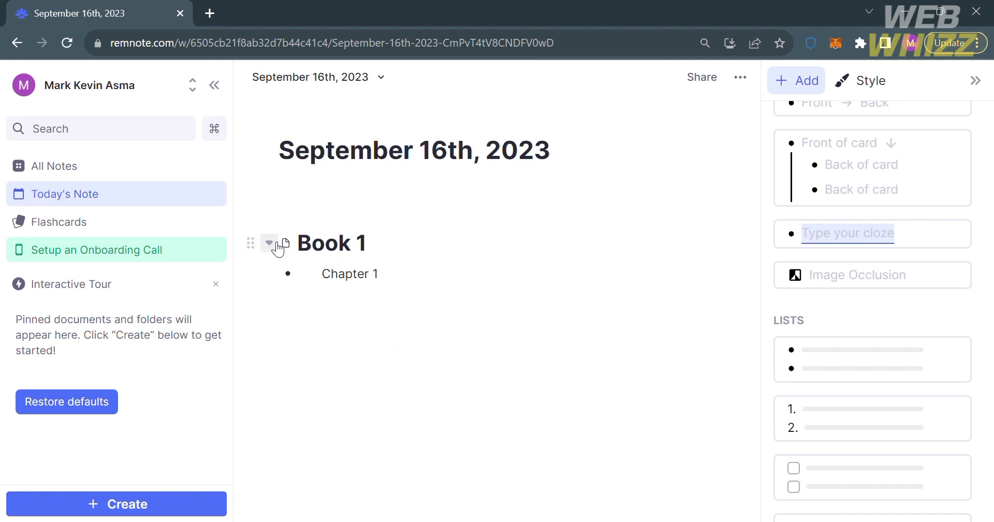
- Open Book 1 as its own document and try the Link Source reference search
left_click(285, 244)
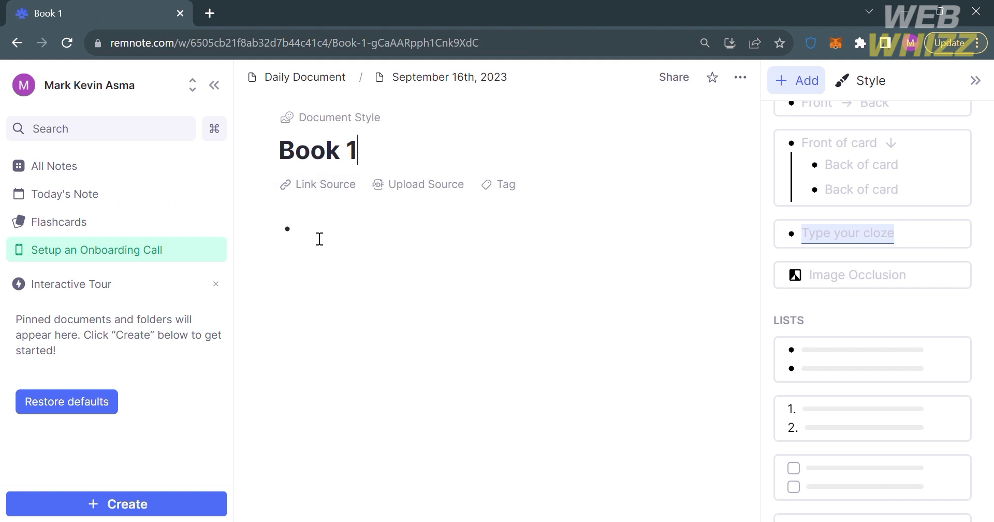
left_click(319, 233)
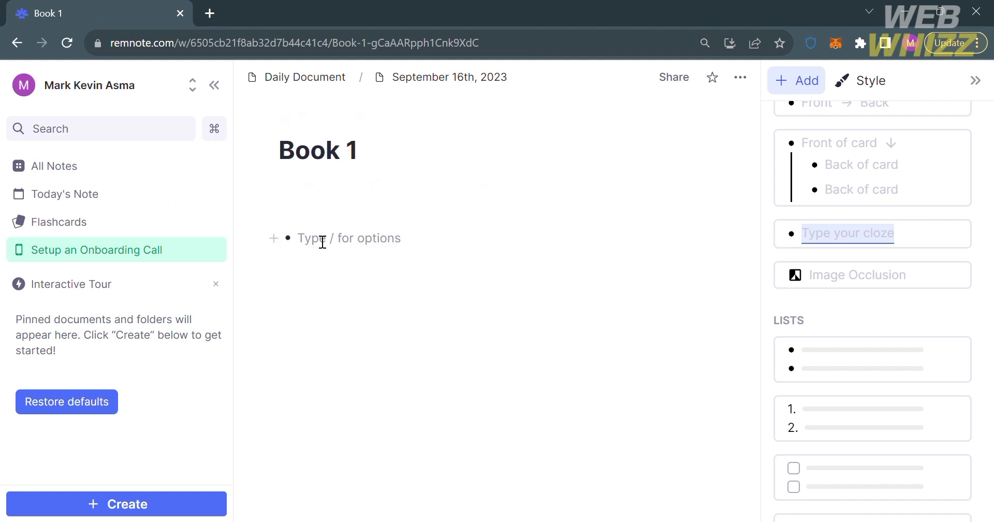
left_click(312, 188)
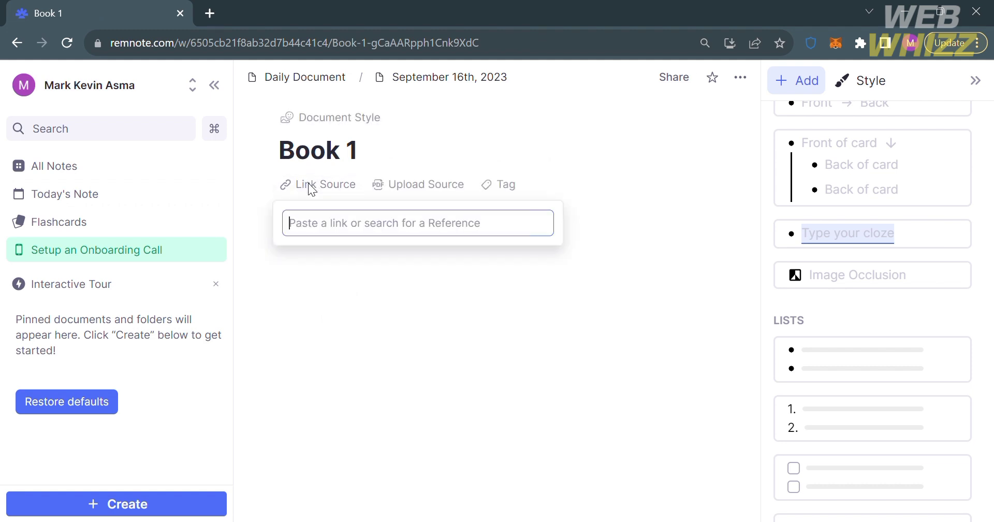
left_click(349, 228)
left_click(426, 186)
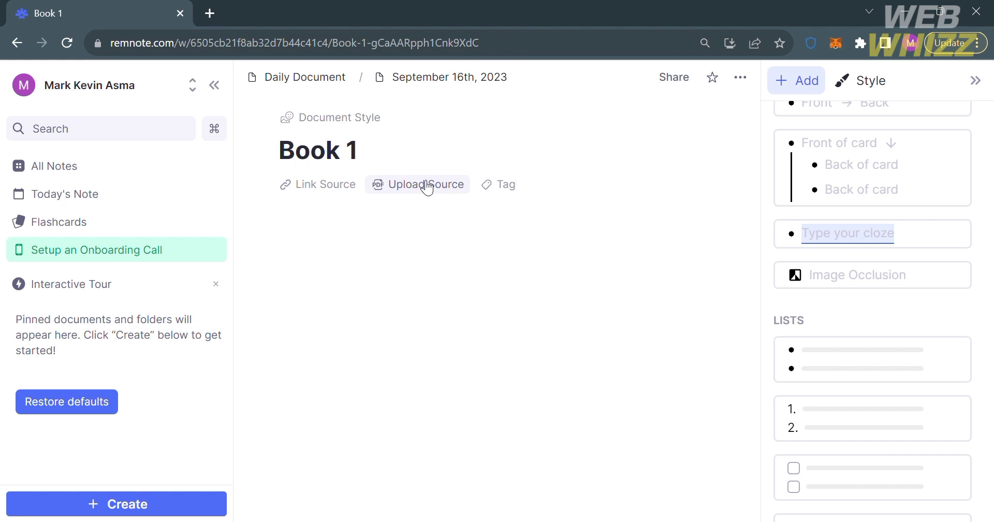
- Try the Upload Source and Tag popups in Book 1, dismissing each
left_click(427, 187)
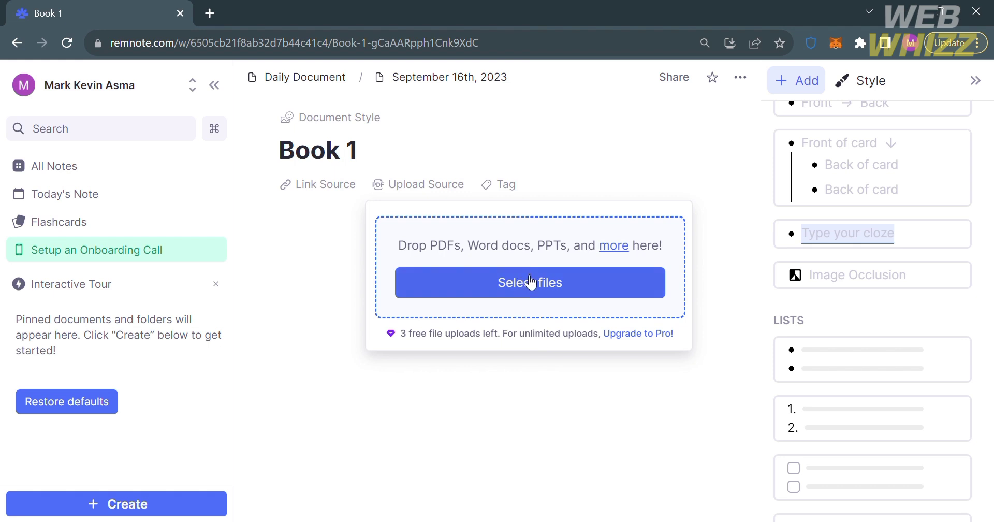
left_click(519, 187)
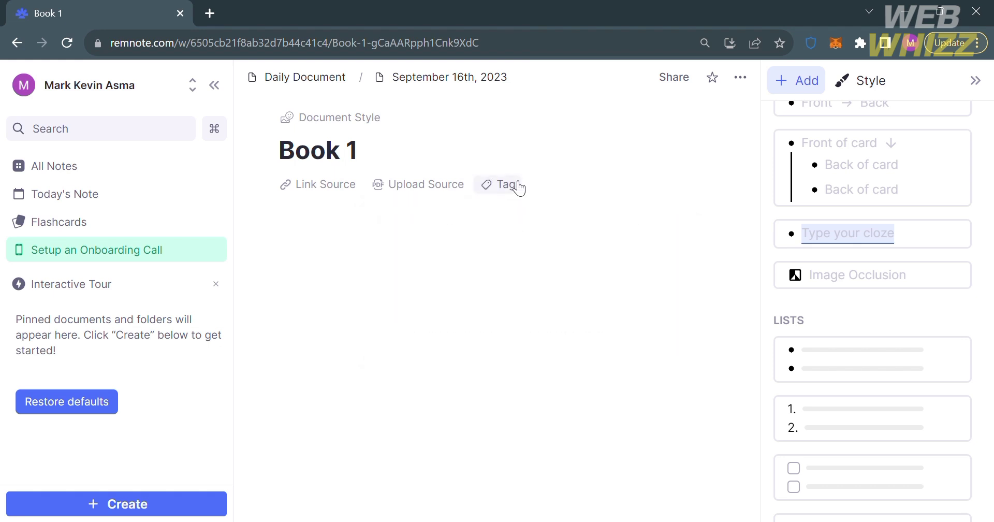
left_click(519, 187)
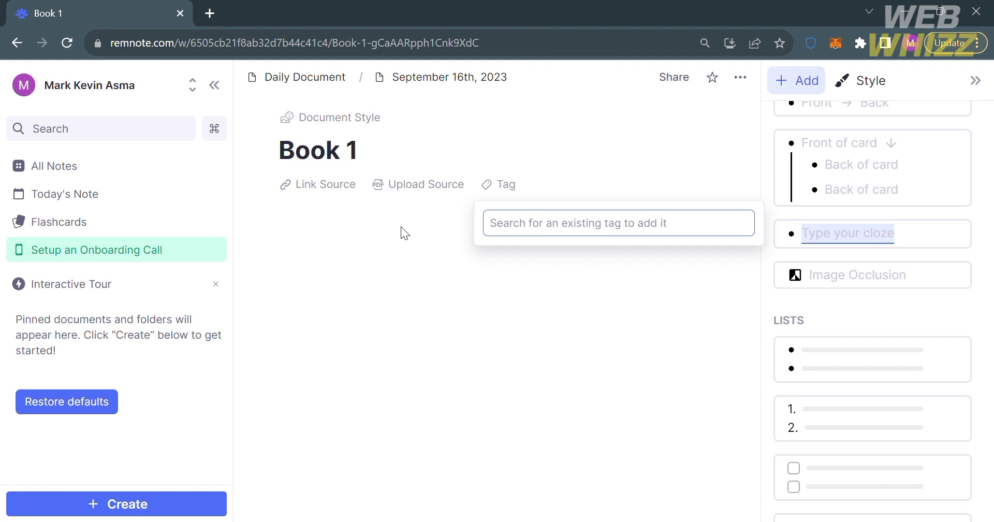
left_click(379, 229)
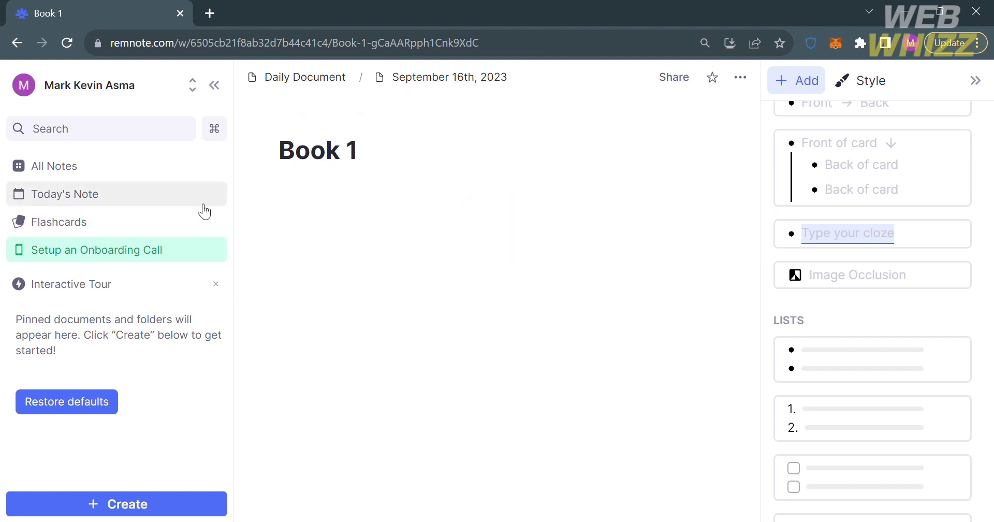
- From the Daily Document page, go to All Notes and create a new blank Document
left_click(312, 78)
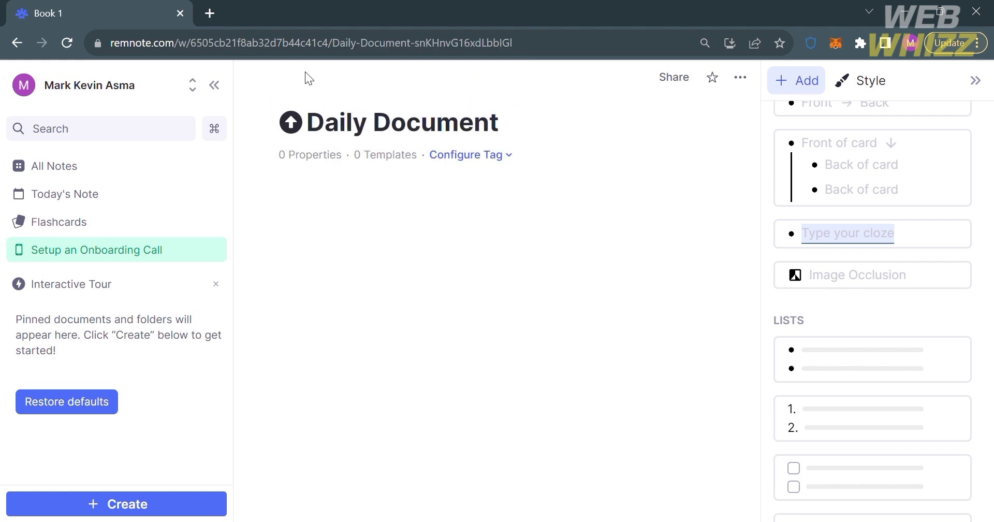
left_click(113, 169)
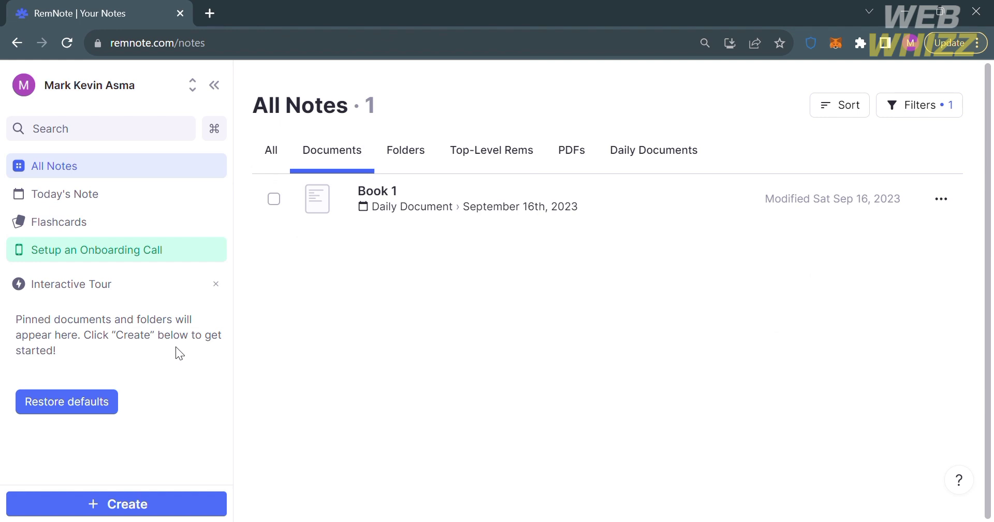
left_click(174, 504)
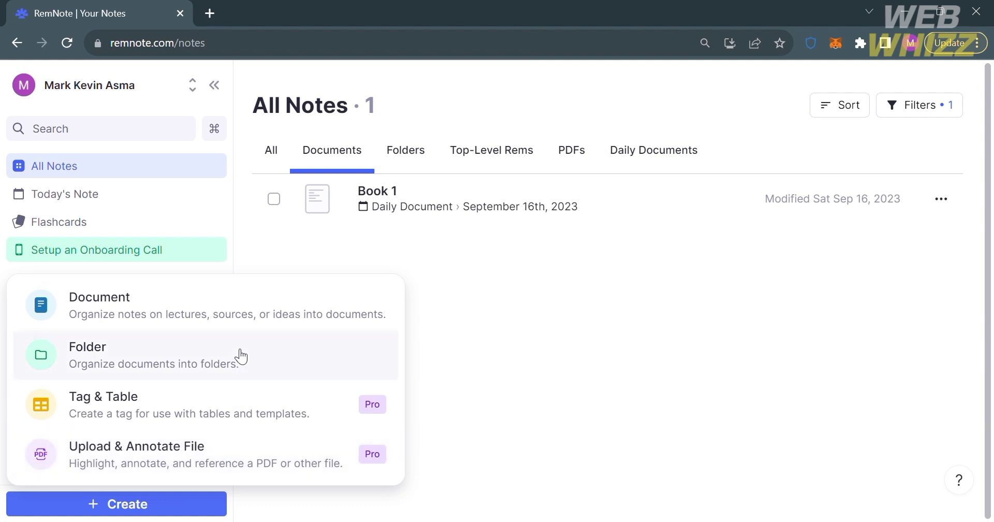
left_click(240, 307)
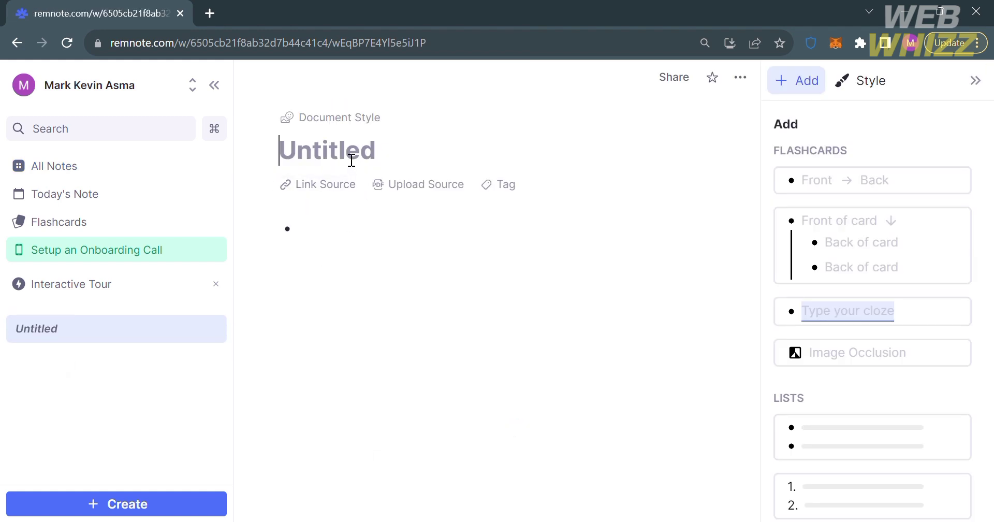
- Title the new document 'Book 2', add a 'Volume 1' bullet, and add an empty bullet below
type("Book 2")
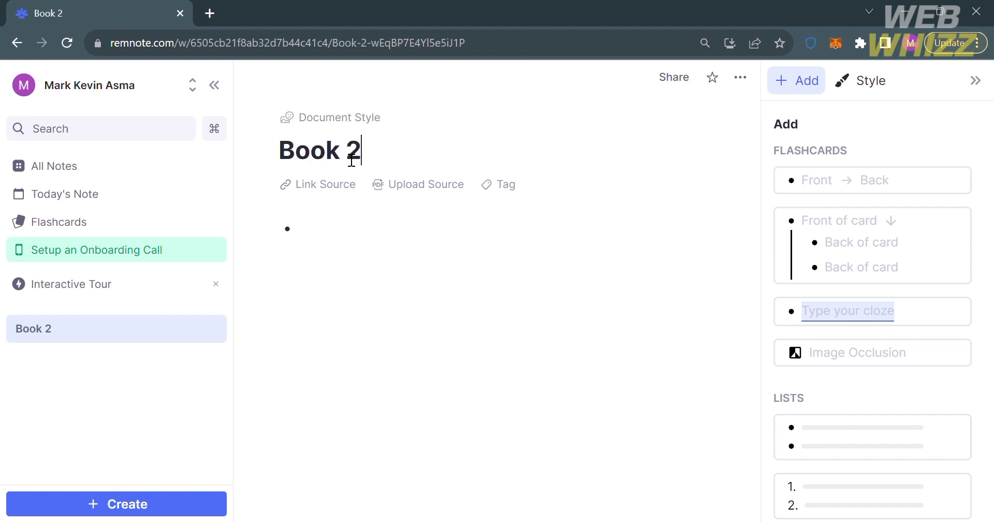
left_click(347, 247)
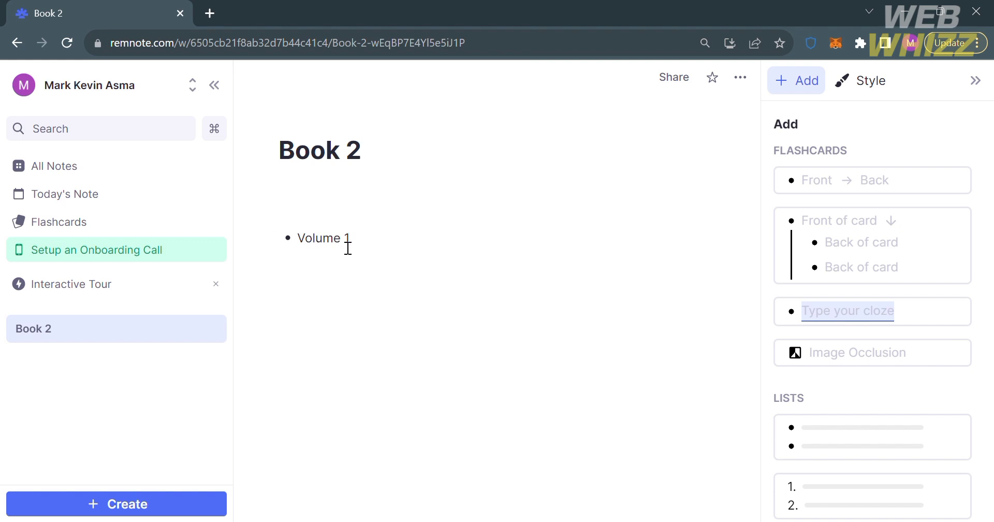
key("Escape")
key("Escape")
key("Return")
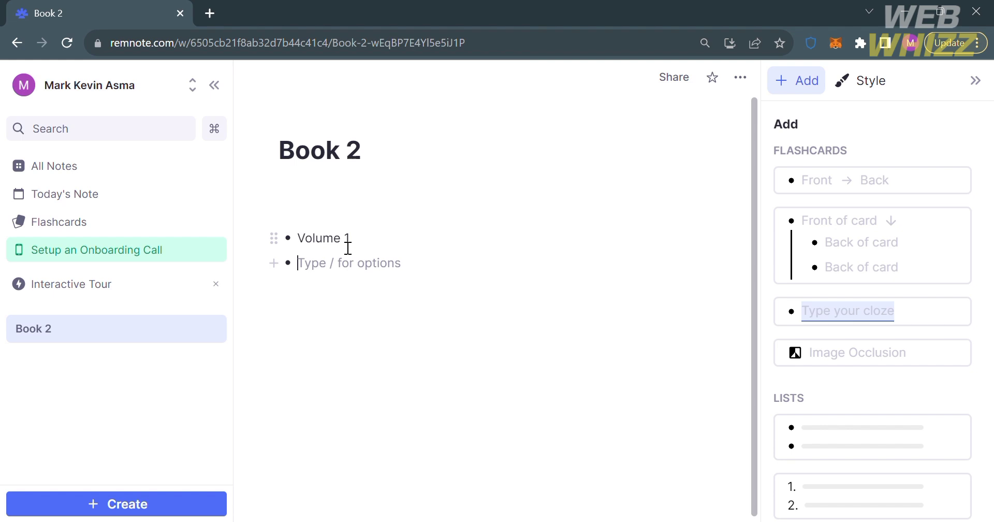
- Add to-do items 'task 1' and 'task 2' below Volume 1
left_click(274, 263)
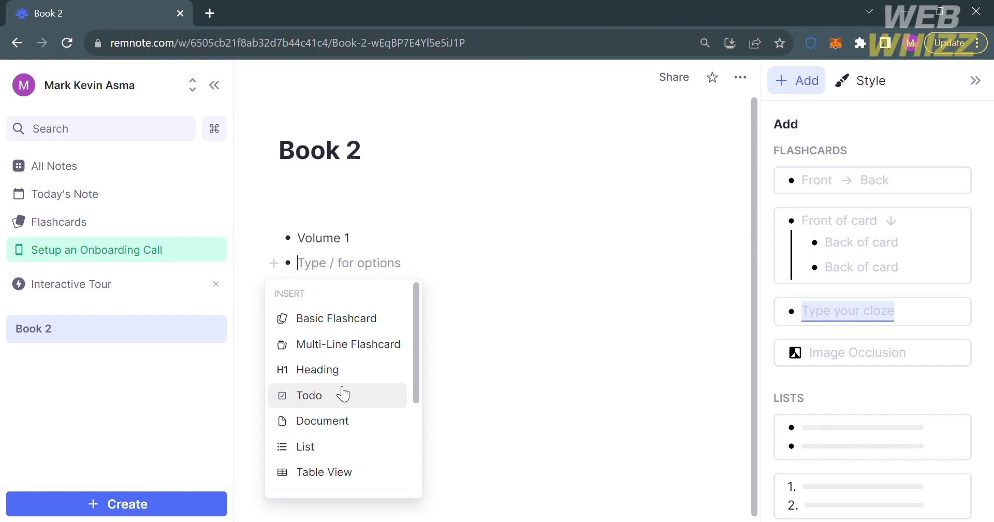
left_click(343, 395)
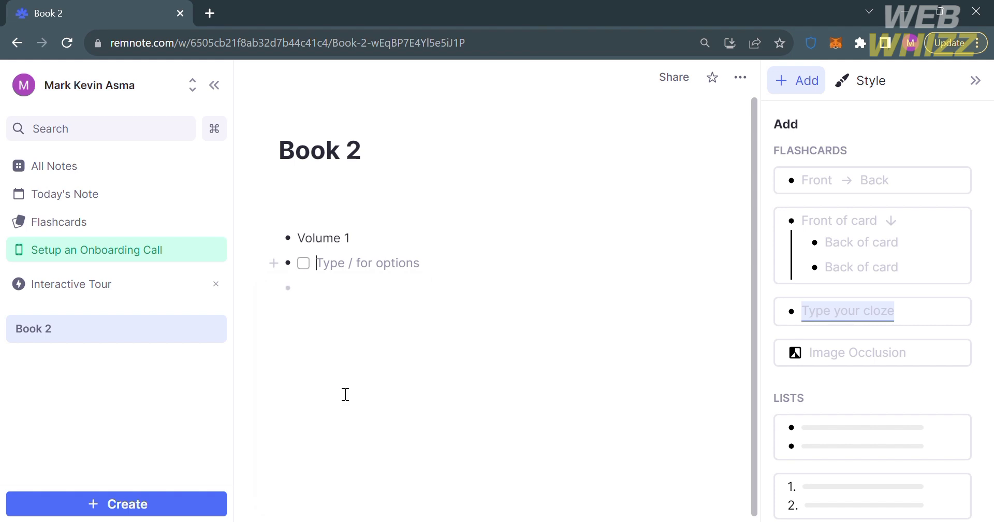
type("tas")
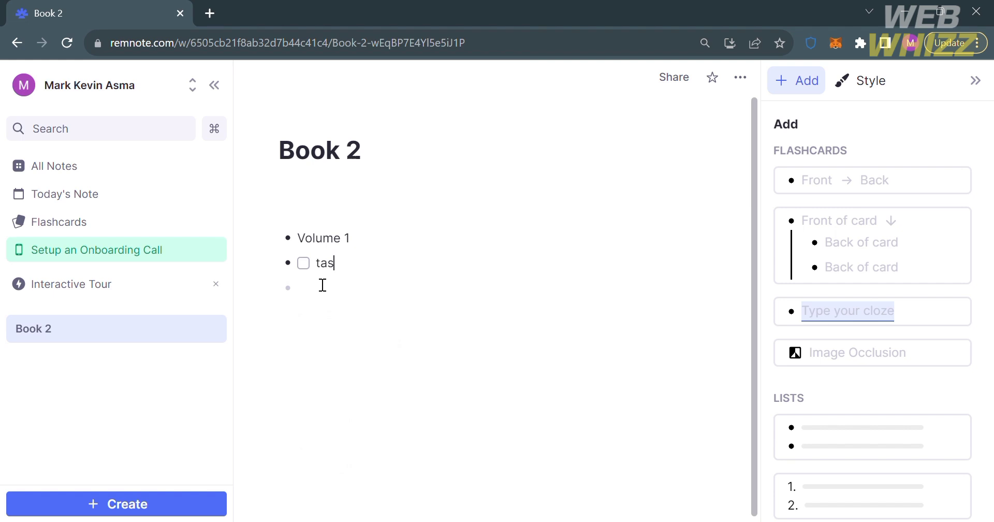
type("k 1")
key("Return")
type("task 2")
key("Return")
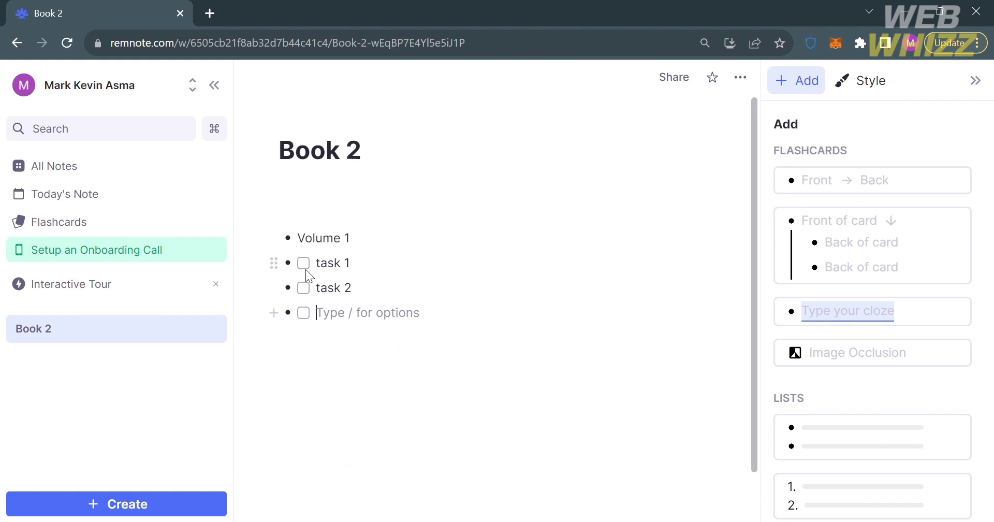
- Check off task 1 and task 2, and reset the empty to-do line beneath them
left_click(304, 265)
left_click(304, 287)
key("BackSpace")
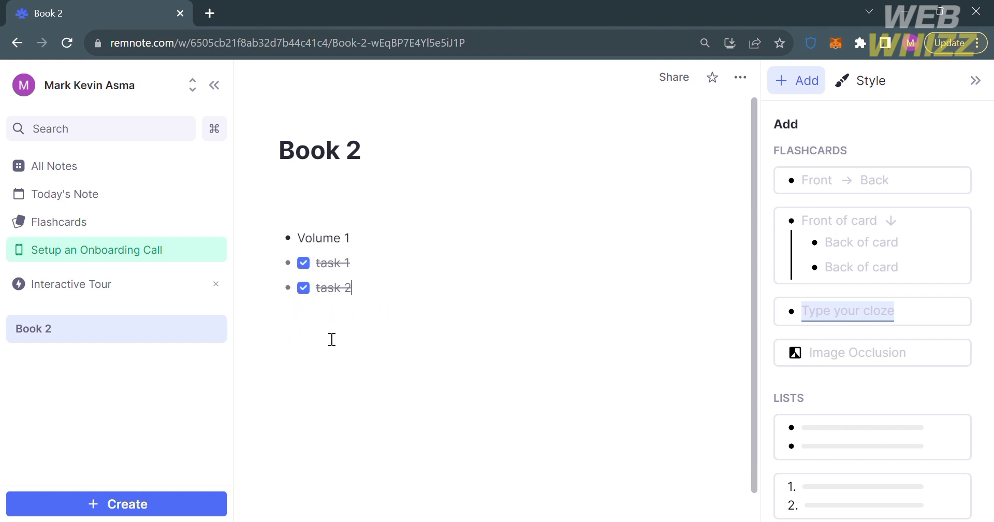
key("Return")
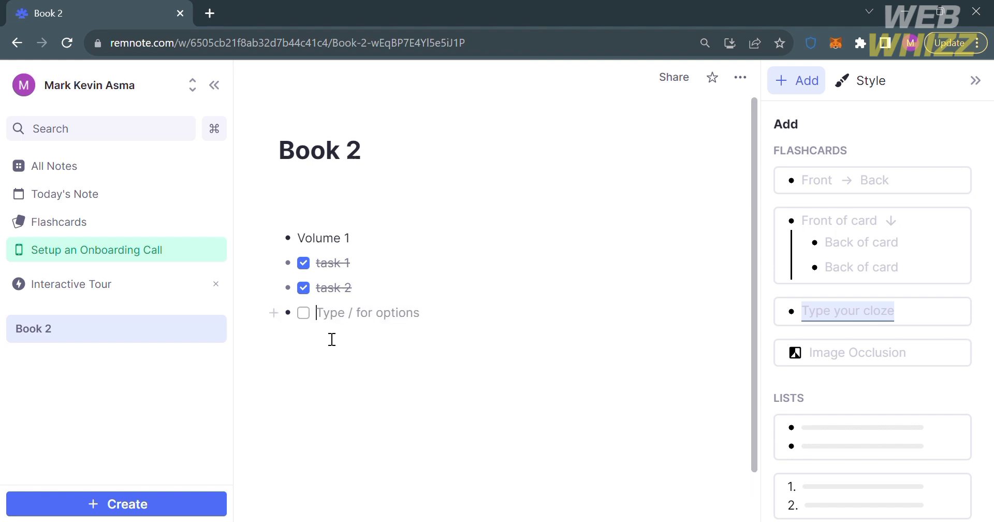
left_click(274, 312)
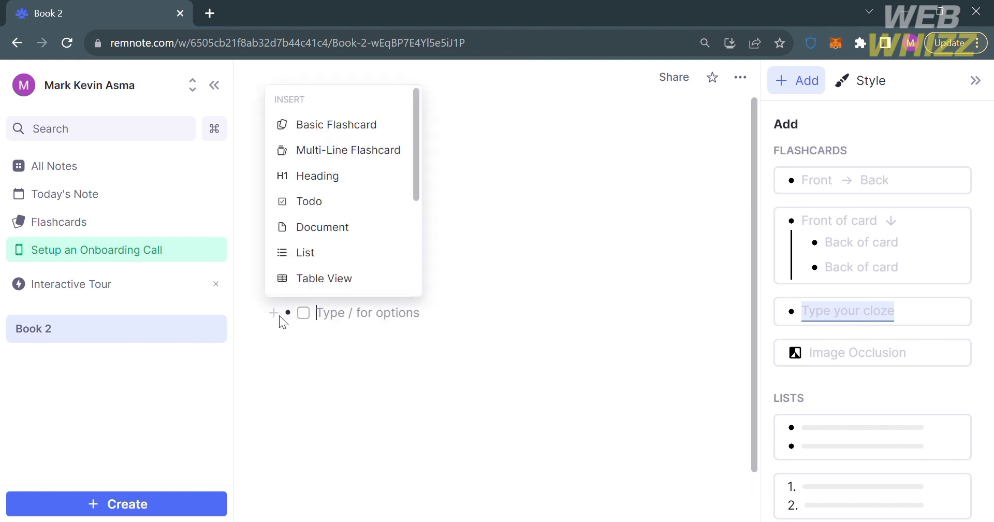
- Insert a Table View block on the empty line below Book 2's checked tasks
left_click(332, 280)
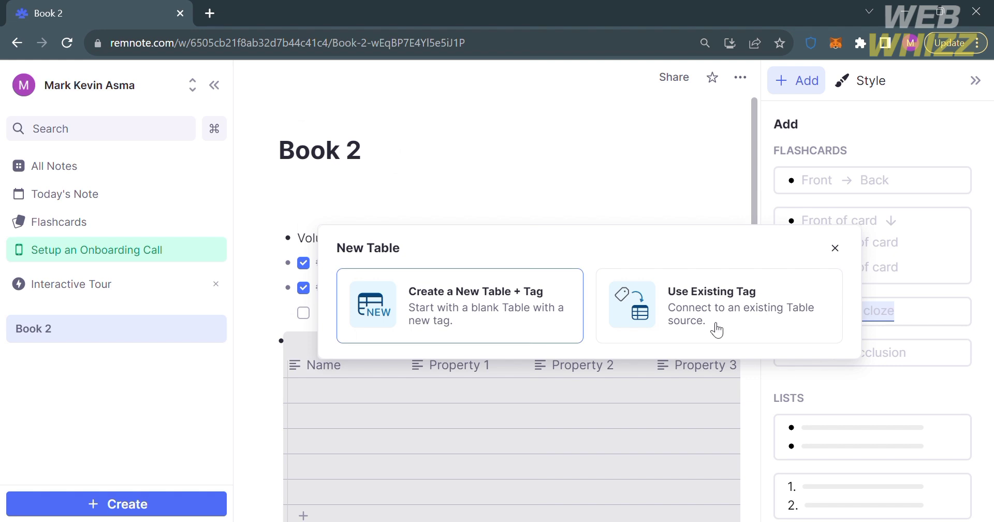
- Create a new table with a new tag named 'Task', leaving the first row empty
left_click(521, 328)
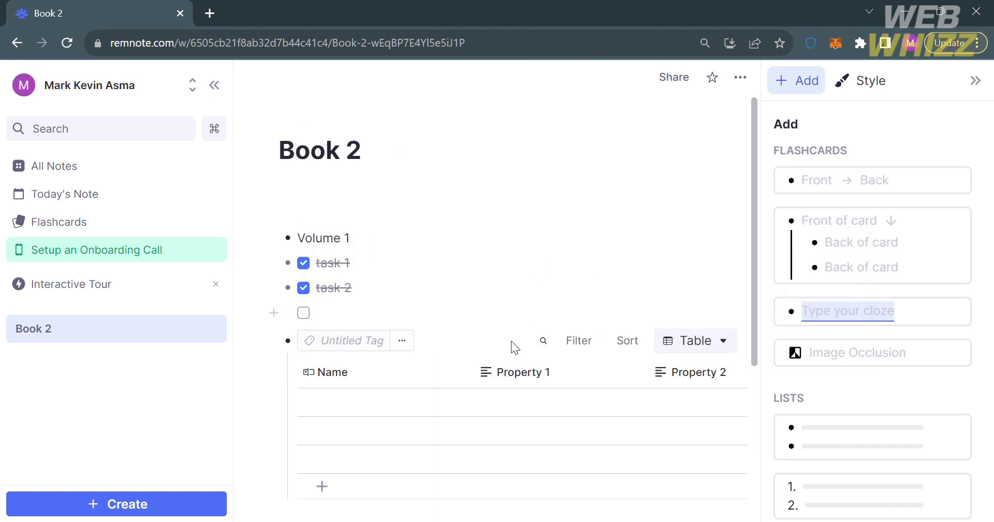
scroll(497, 378, "down", 3)
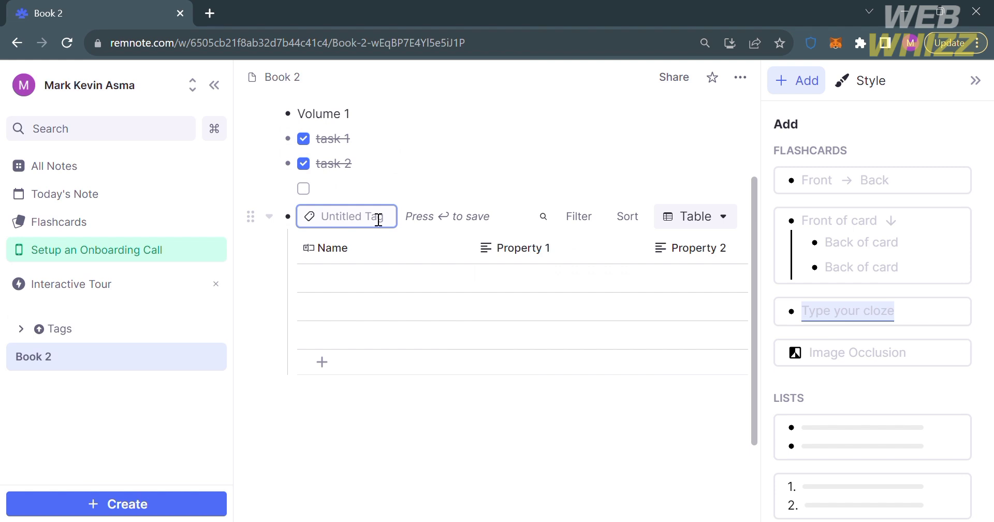
type("Task")
left_click(399, 272)
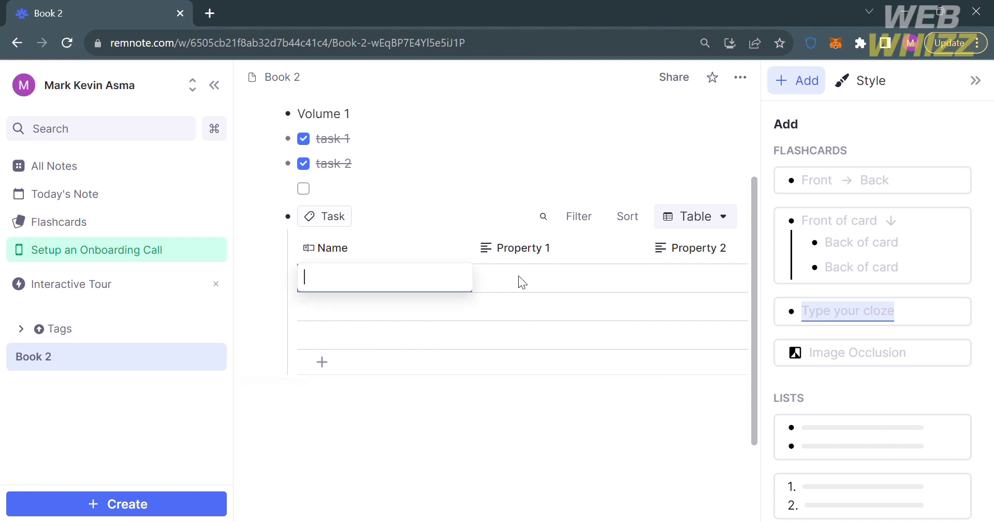
key("Escape")
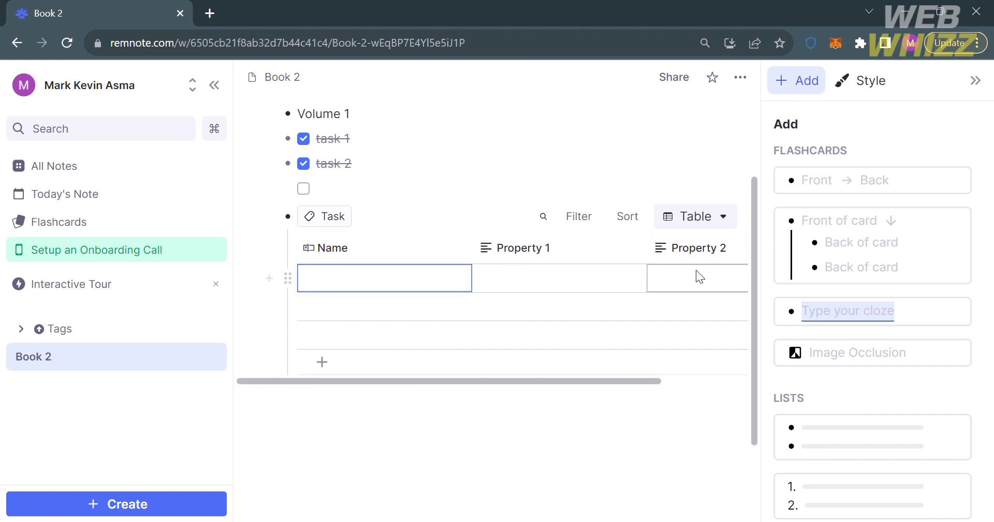
- Open and close the Task table's view options without changing anything
scroll(696, 277, "right", 3)
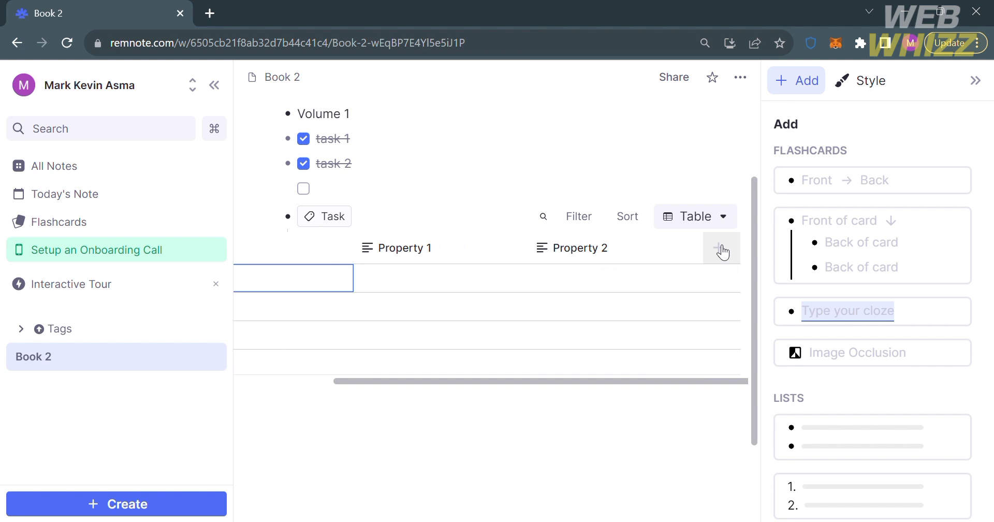
left_click(702, 222)
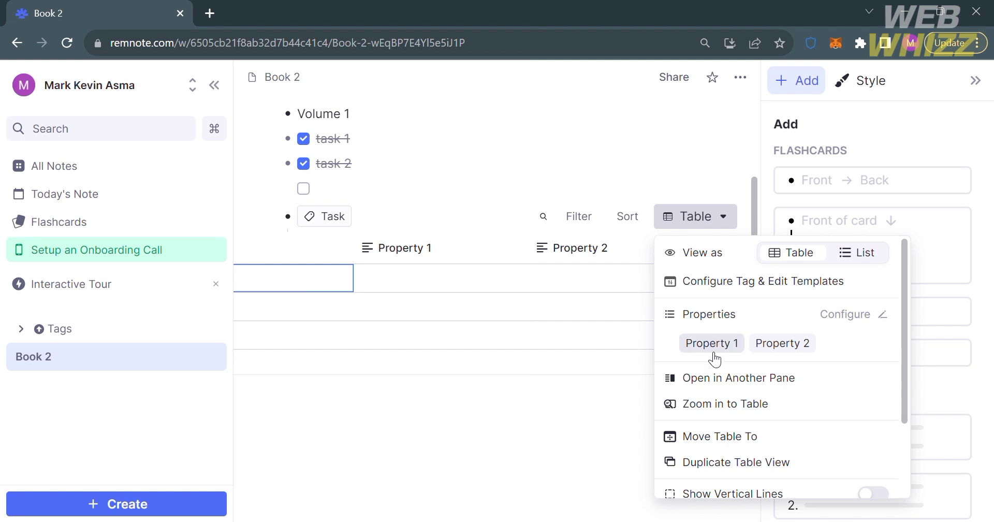
scroll(717, 342, "down", 2)
left_click(536, 432)
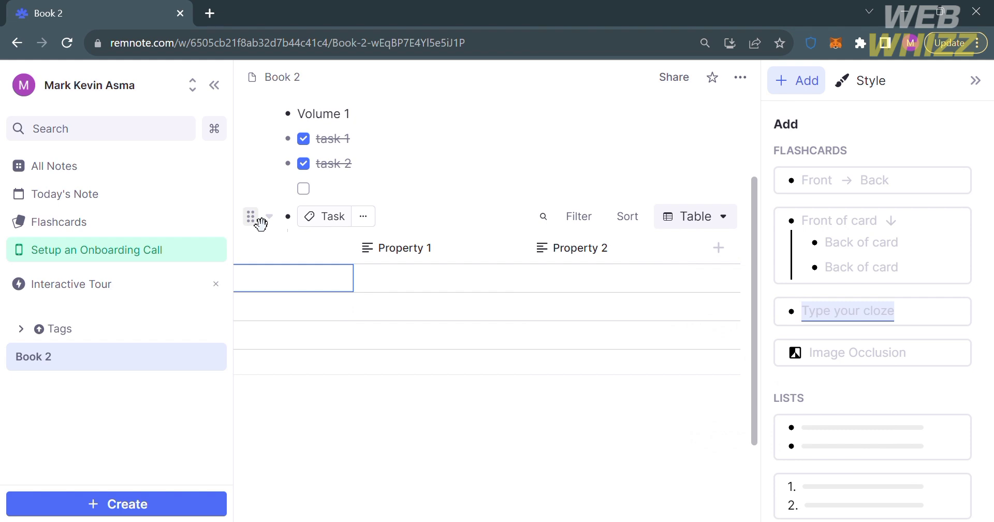
- Delete the Task table view from Book 2 using the table's options menu
left_click(251, 216)
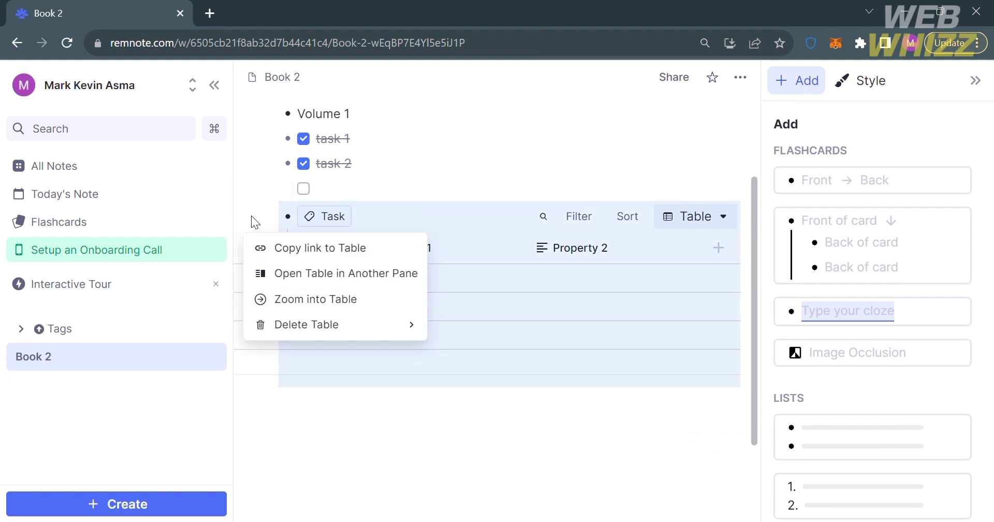
mouse_move(305, 328)
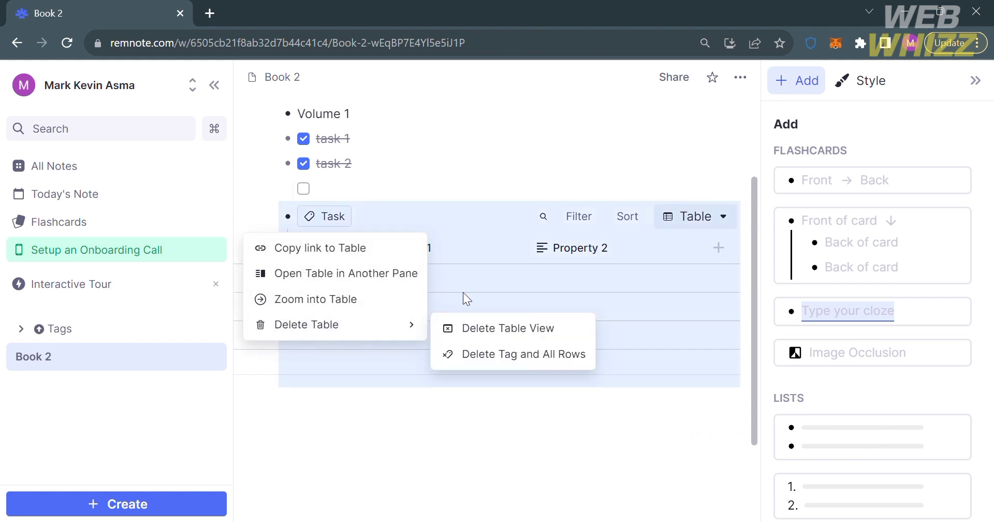
left_click(549, 330)
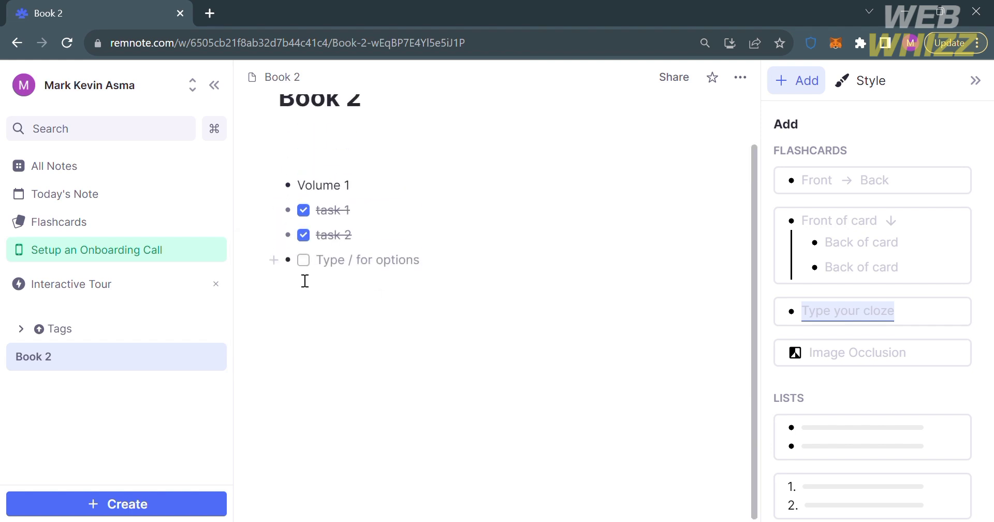
- Turn the empty to-do into a basic flashcard with the front 'Color of Grass'
key("BackSpace")
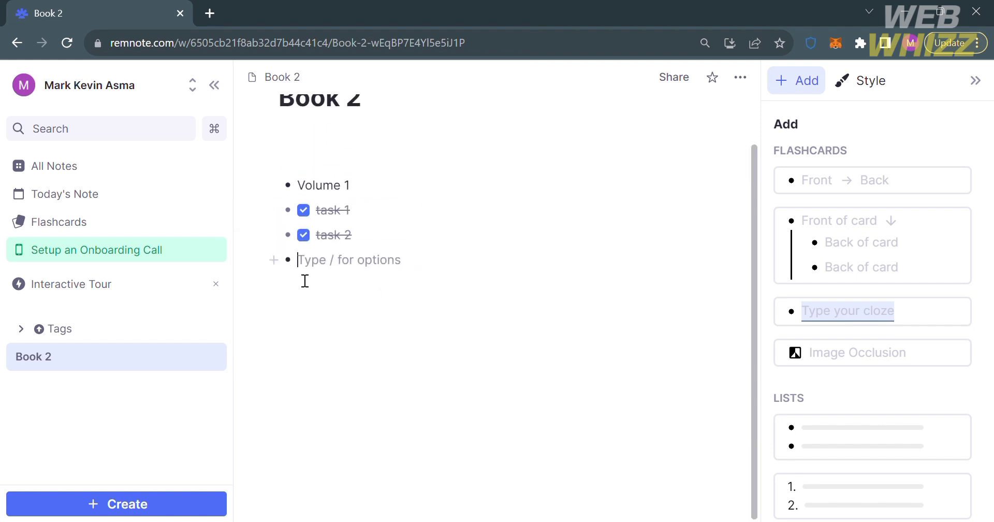
left_click(274, 259)
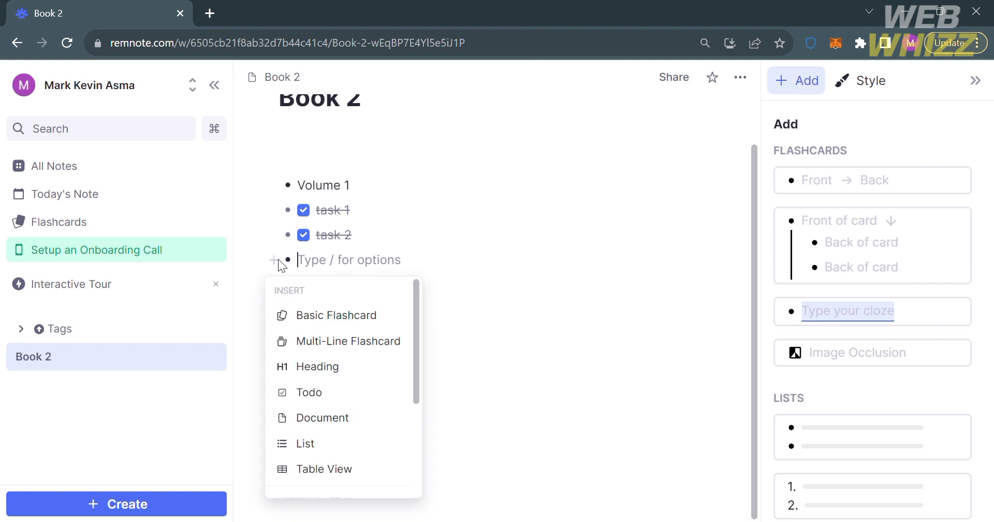
left_click(337, 317)
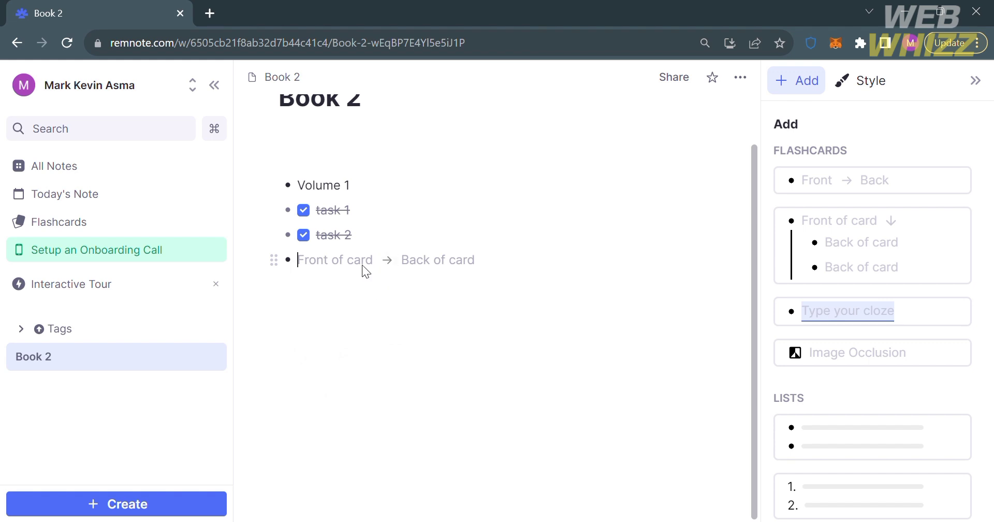
key("Return")
type("Color o")
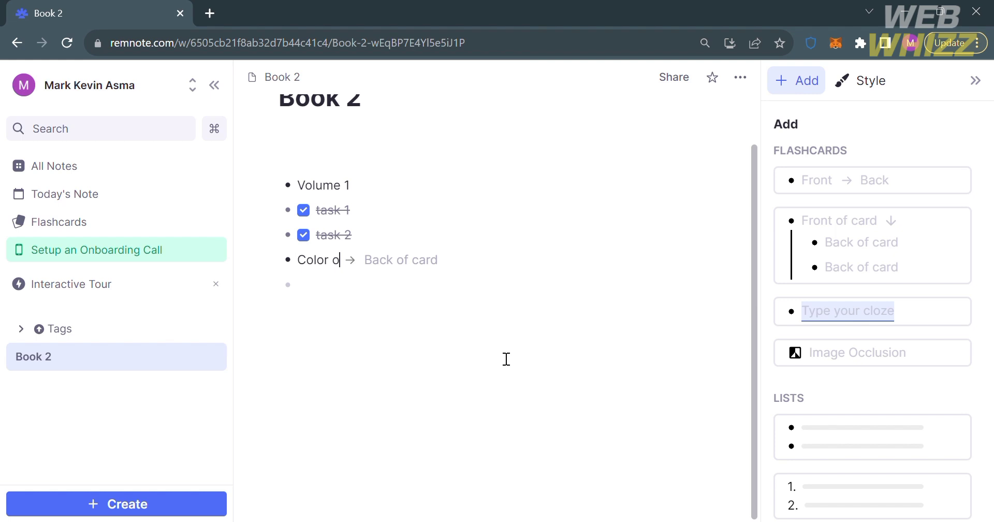
type("f Grass")
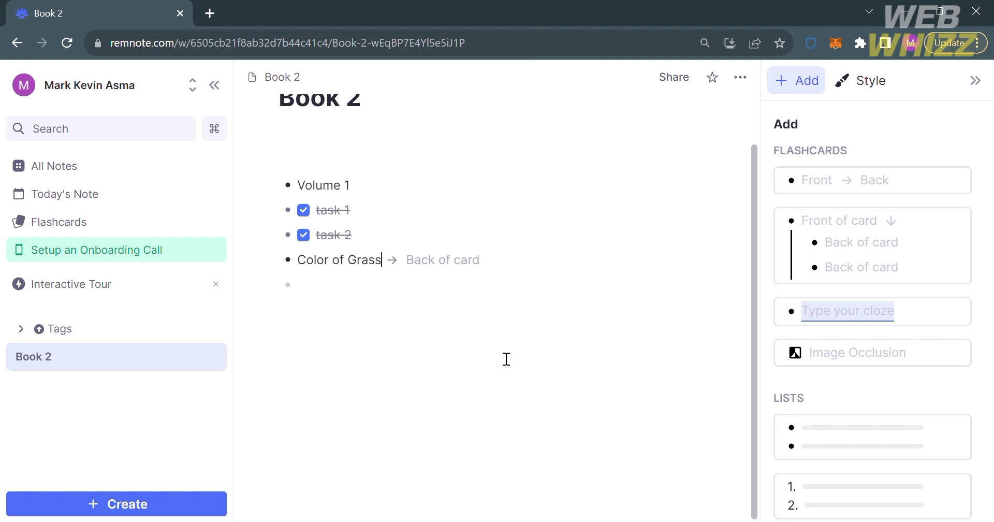
- Fill in the flashcard's back side with 'Green' and start a new bullet
left_click(460, 256)
left_click(273, 260)
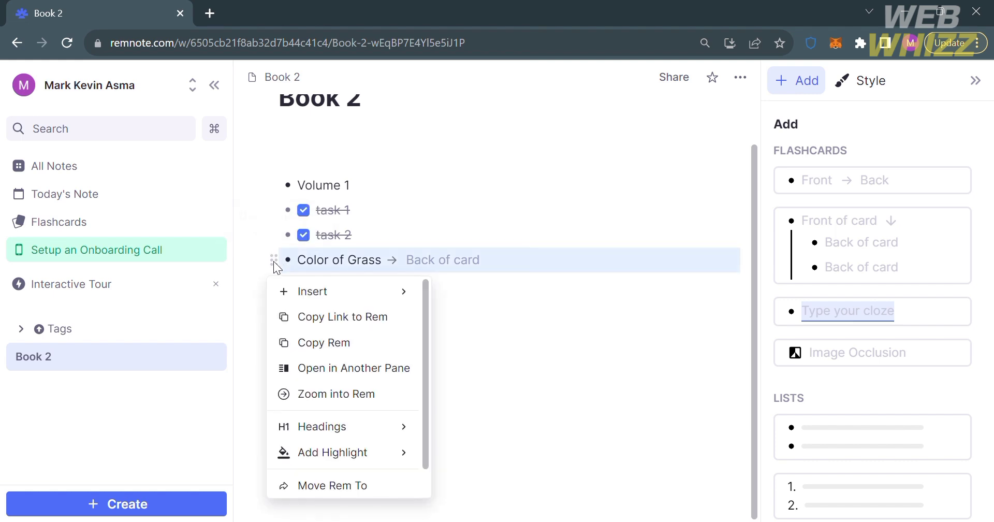
left_click(433, 254)
type("Green")
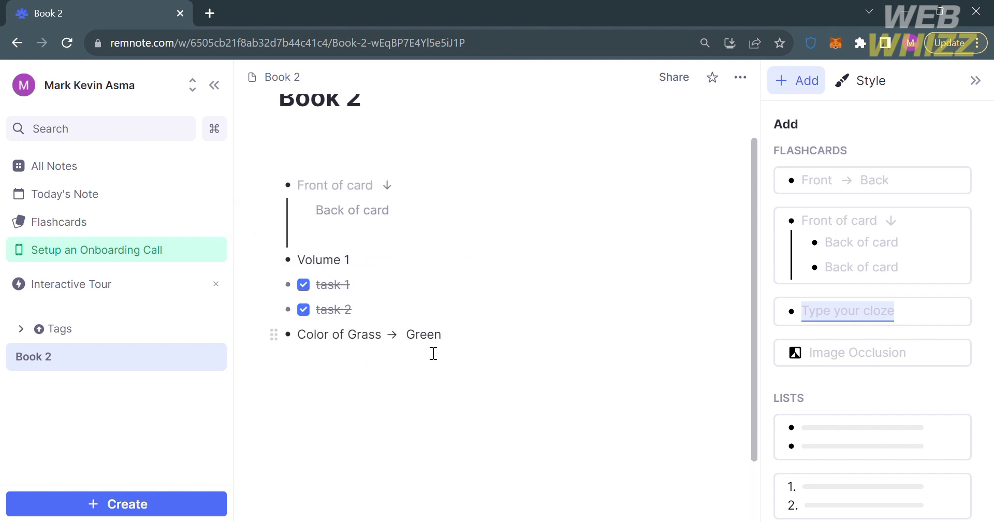
key("Return")
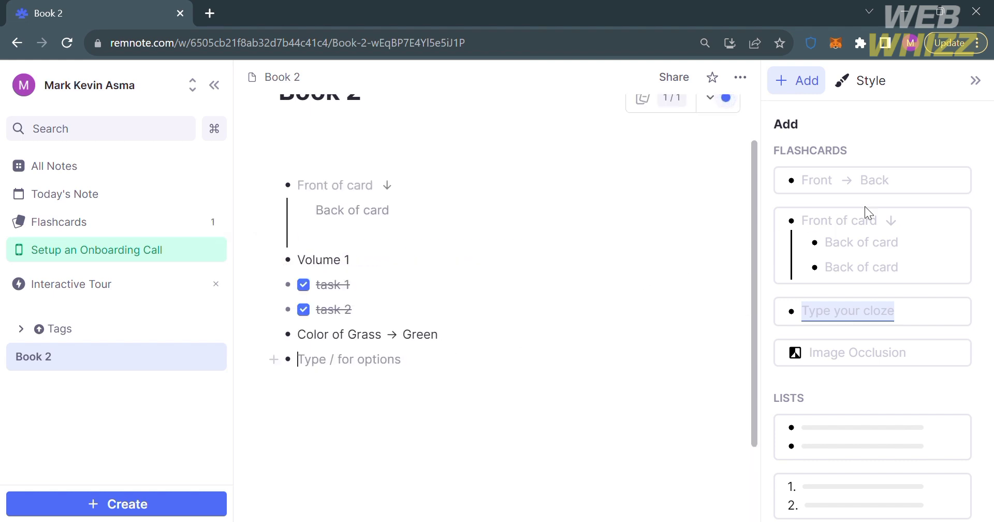
scroll(832, 273, "down", 5)
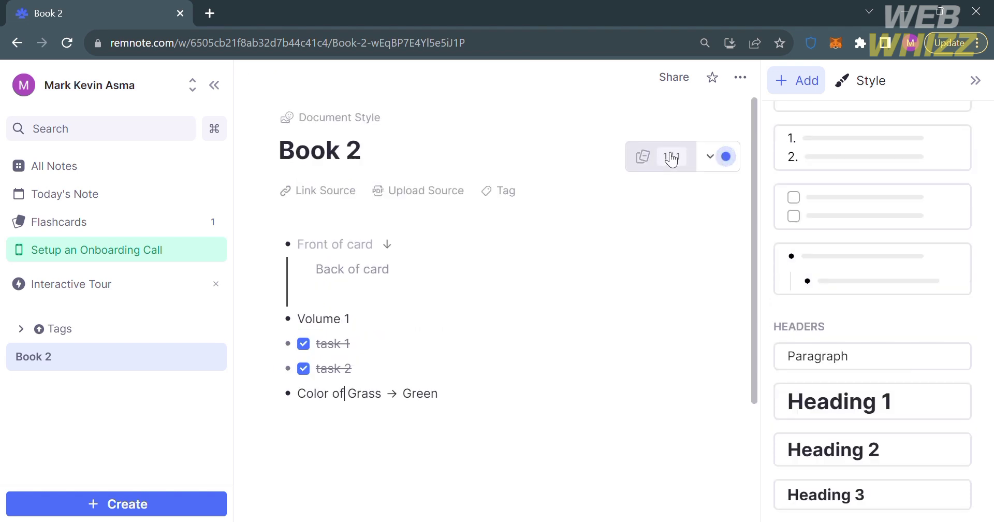
left_click(671, 157)
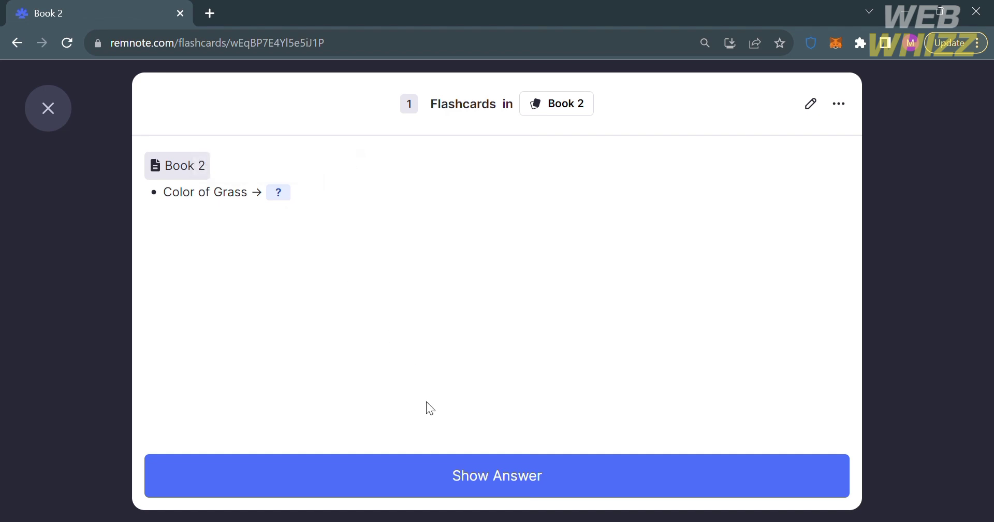
left_click(450, 484)
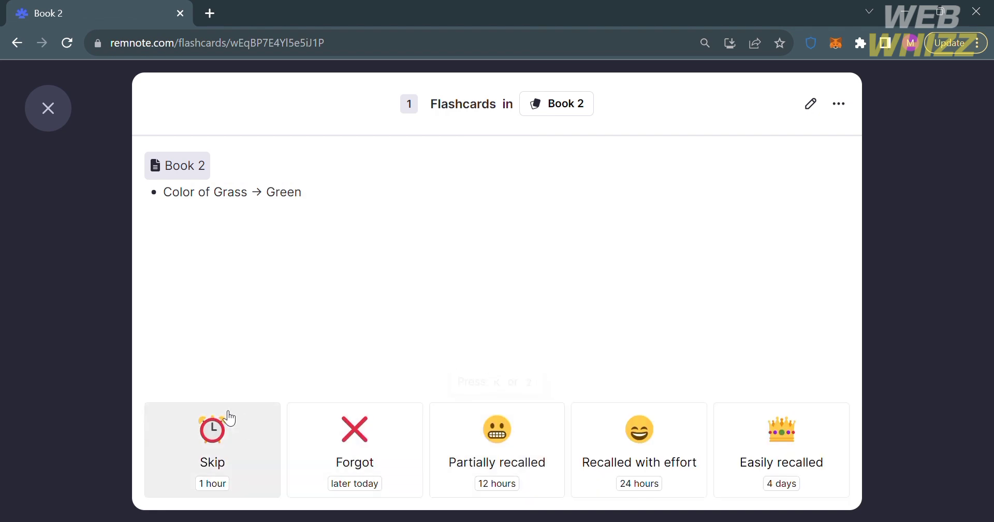
left_click(930, 97)
left_click(468, 405)
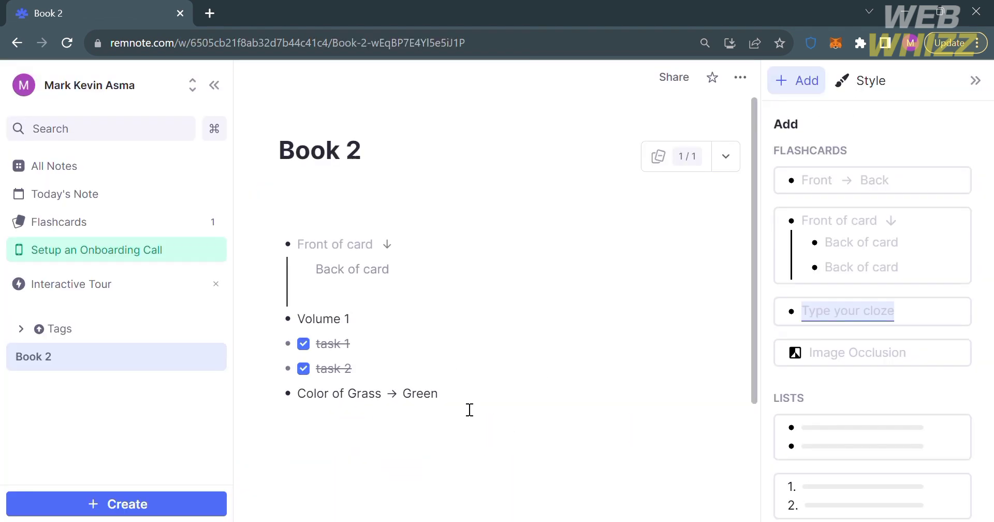
key("Return")
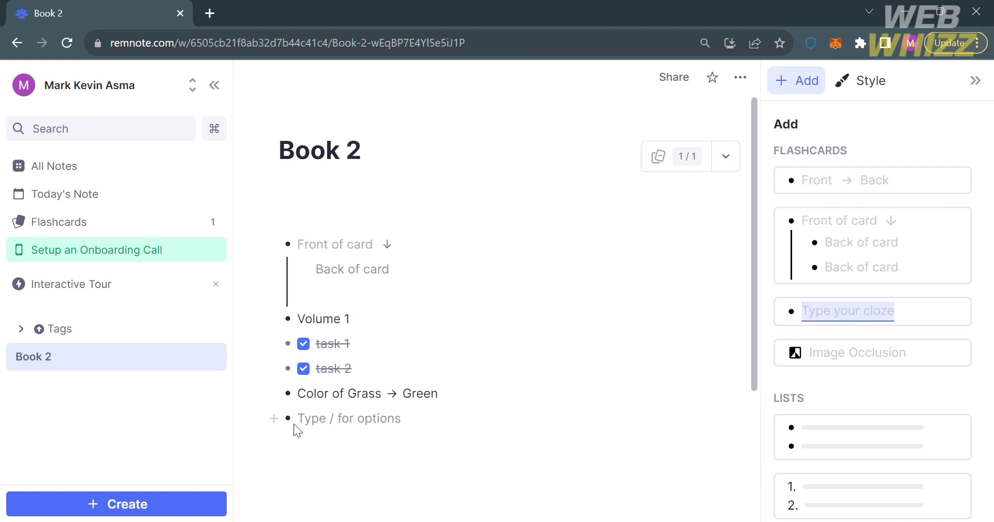
left_click(273, 419)
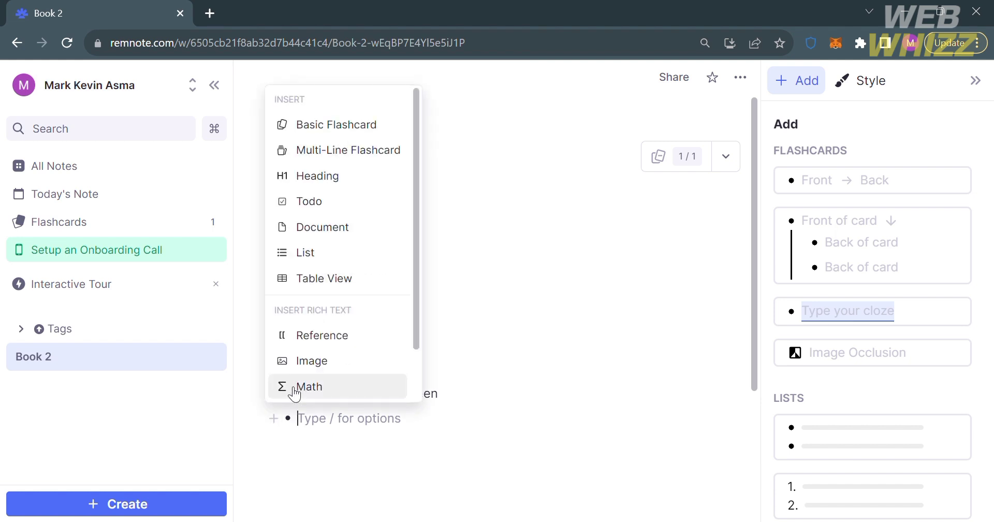
scroll(340, 362, "down", 1)
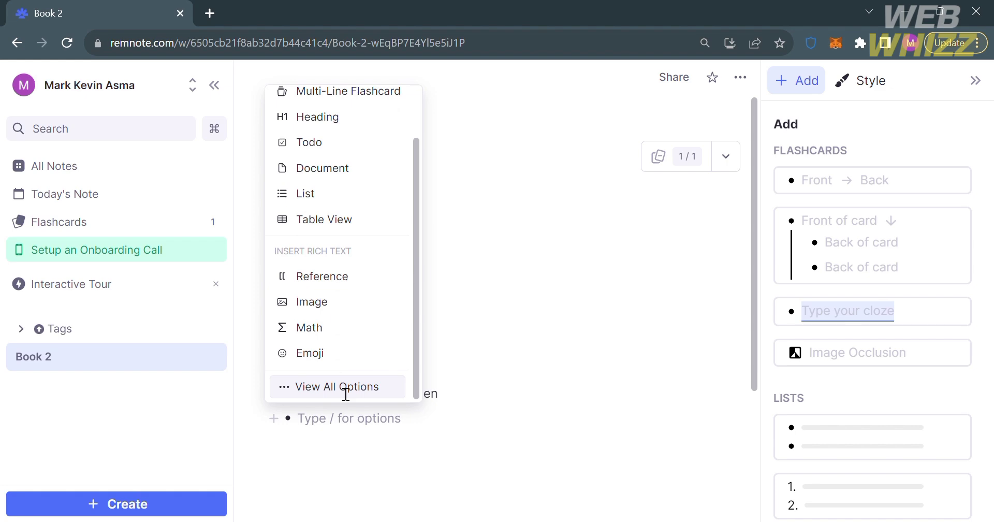
left_click(290, 388)
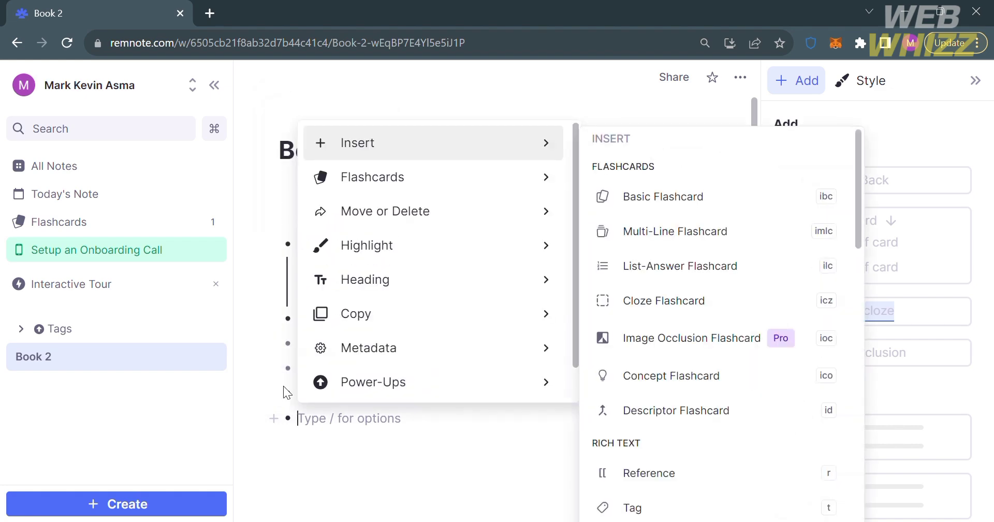
scroll(755, 181, "down", 12)
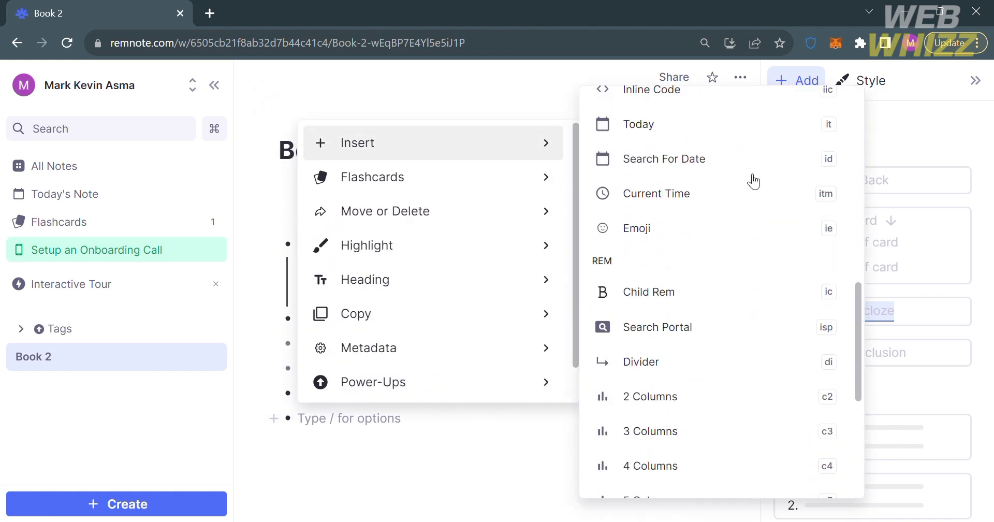
scroll(754, 182, "down", 5)
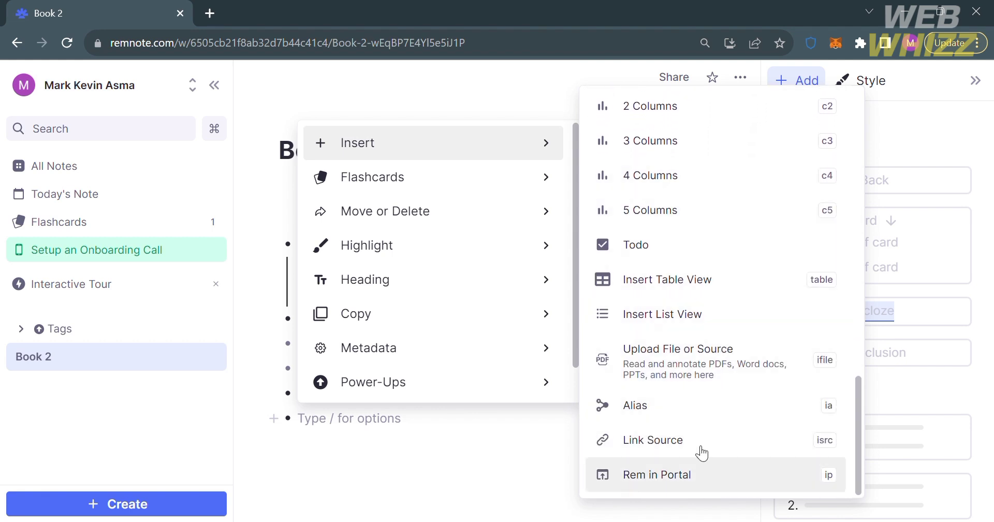
left_click(523, 467)
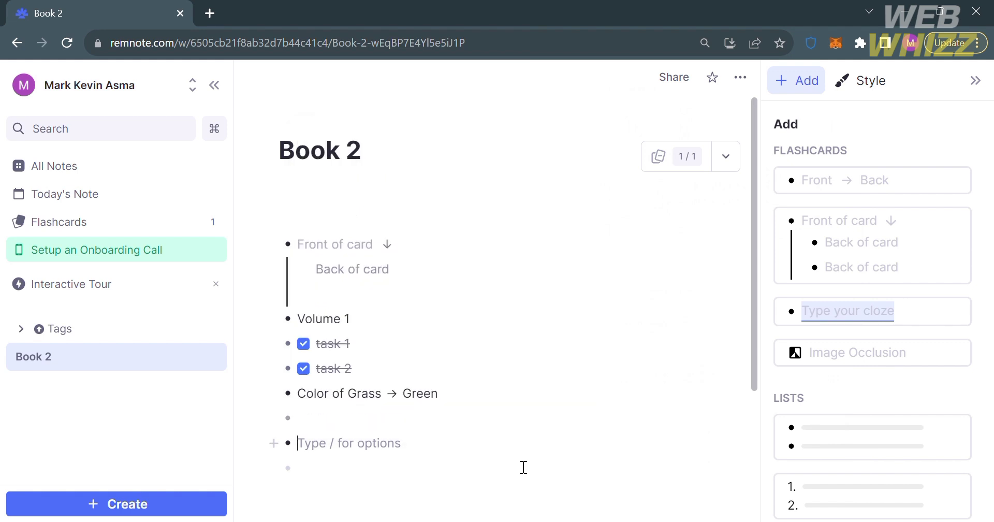
- Make an untitled folder, then add a document inside it titled 'Doc 1'
left_click(123, 512)
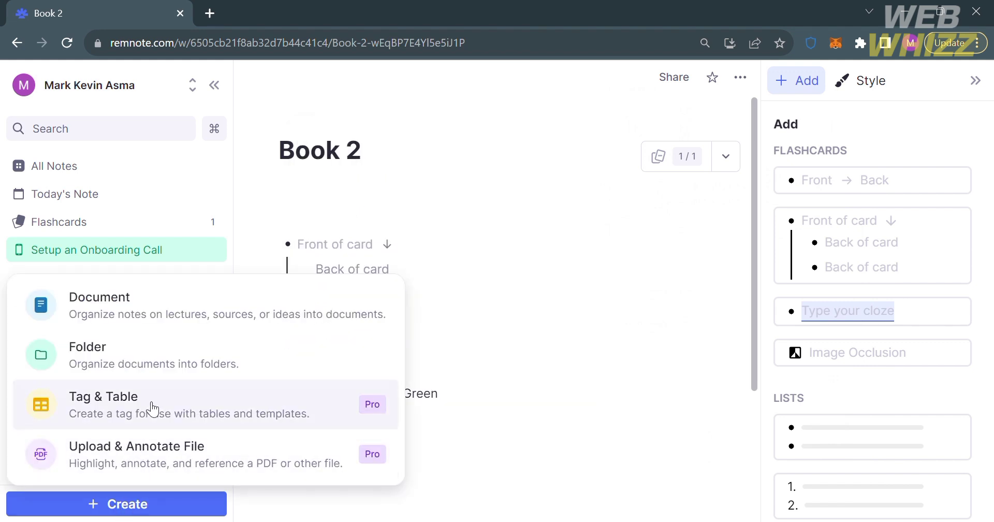
left_click(158, 370)
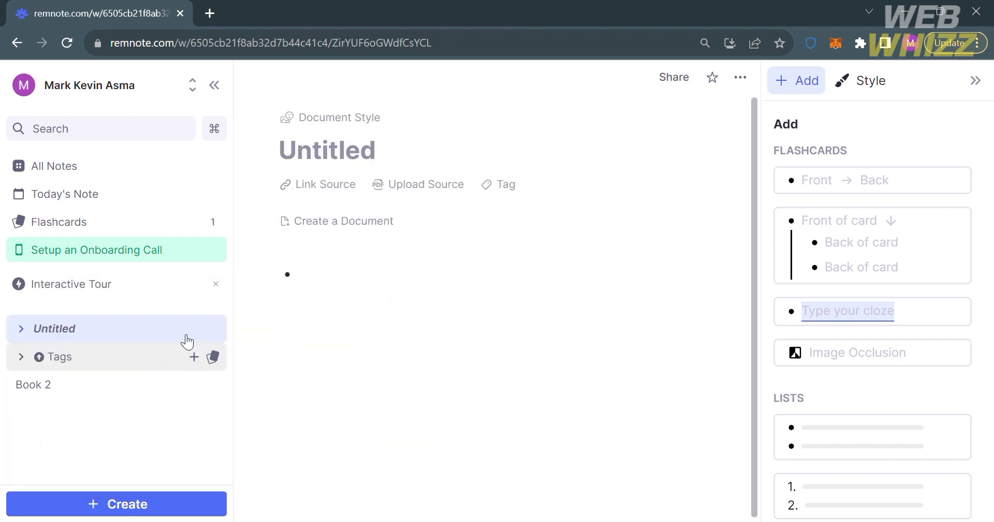
left_click(315, 169)
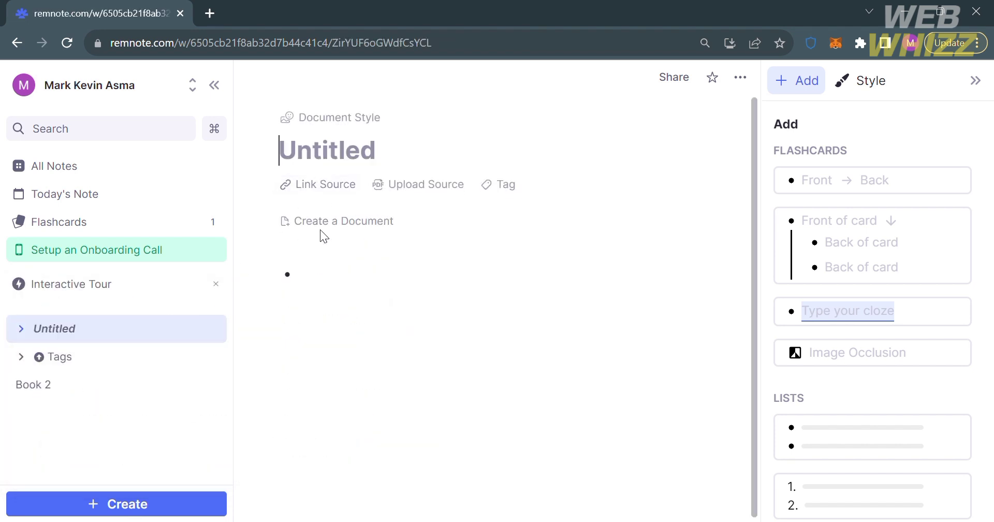
left_click(290, 234)
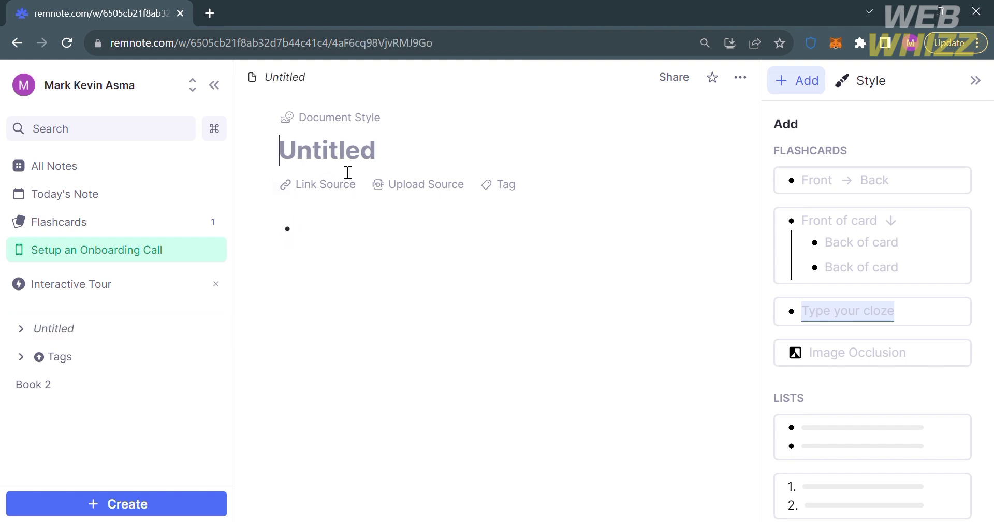
type("Doc 1")
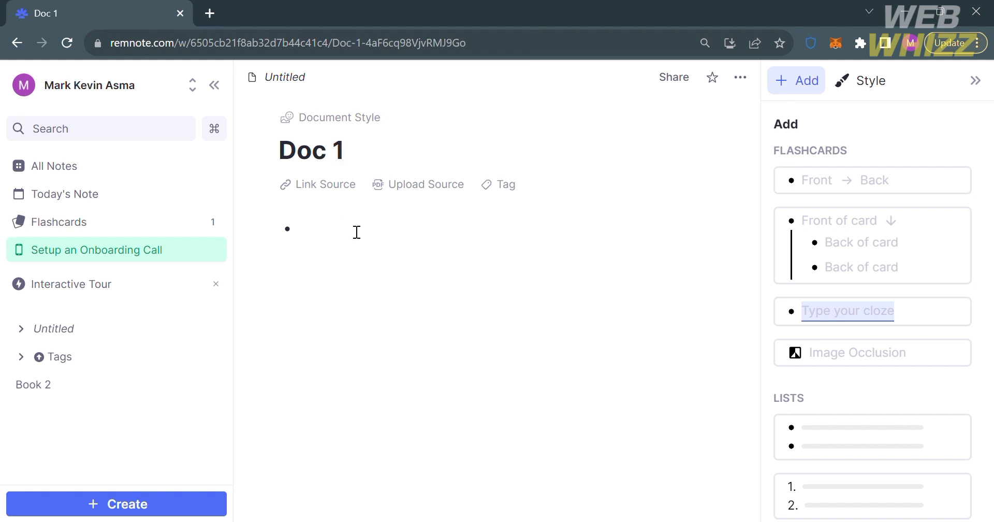
left_click(356, 231)
- Look through Doc 1's sharing options and topics list, then close the sharing popup
left_click(687, 77)
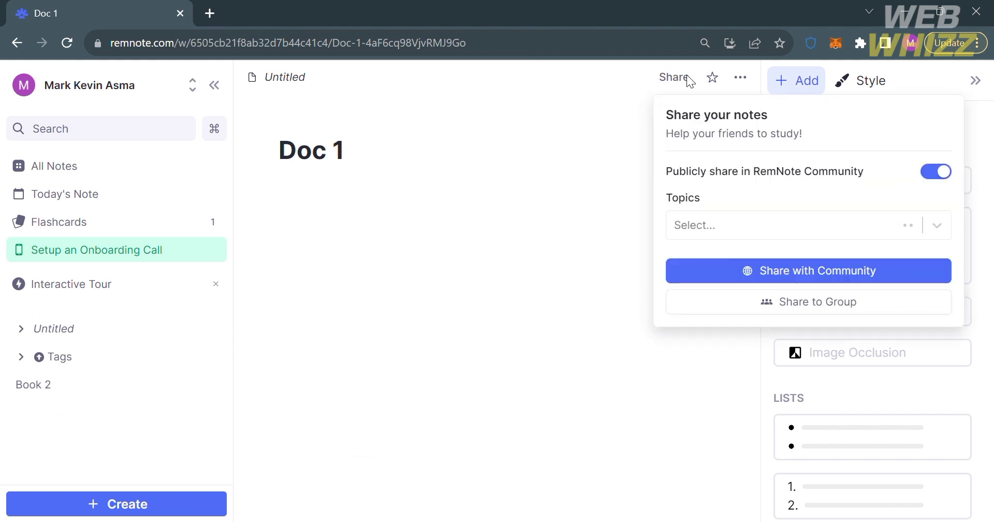
left_click(782, 232)
left_click(632, 250)
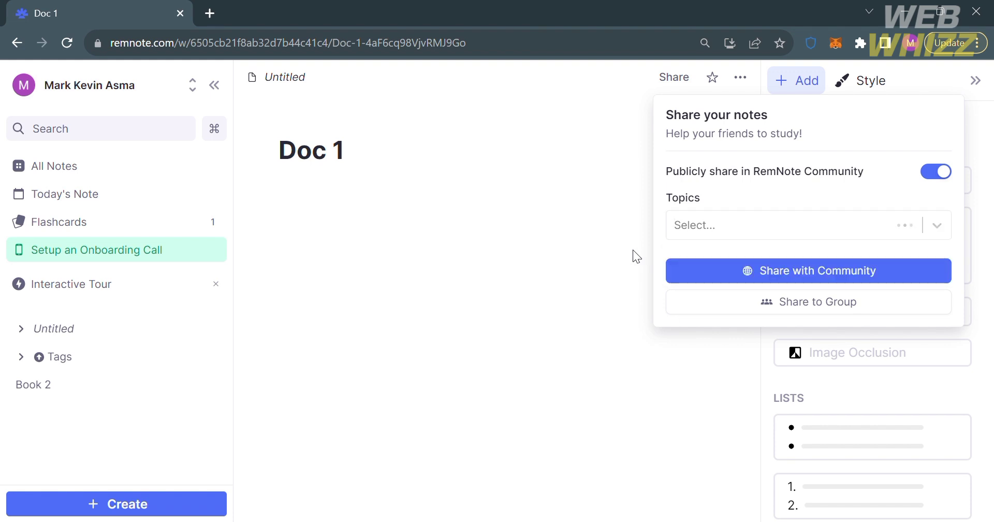
left_click(746, 77)
- Check the document's more-options menu, then go to the All Notes overview
left_click(747, 78)
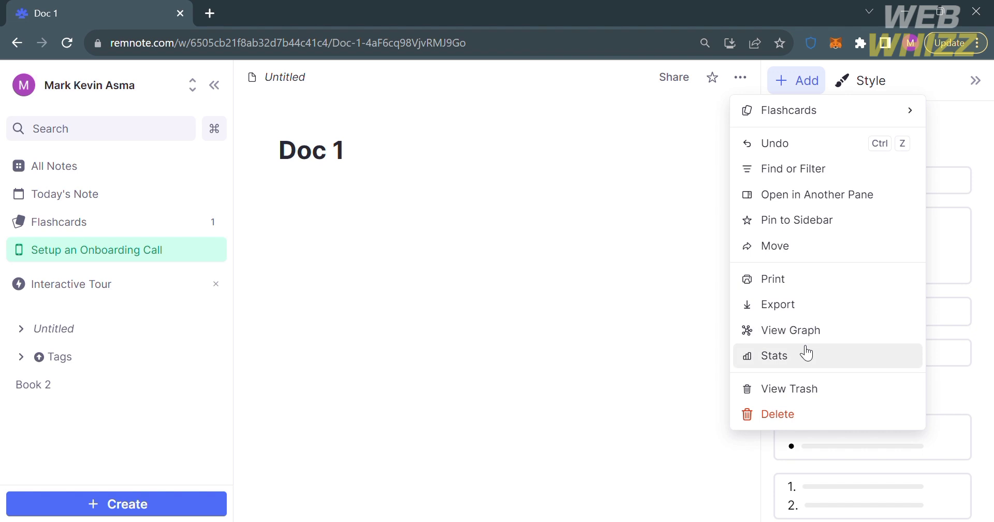
left_click(650, 439)
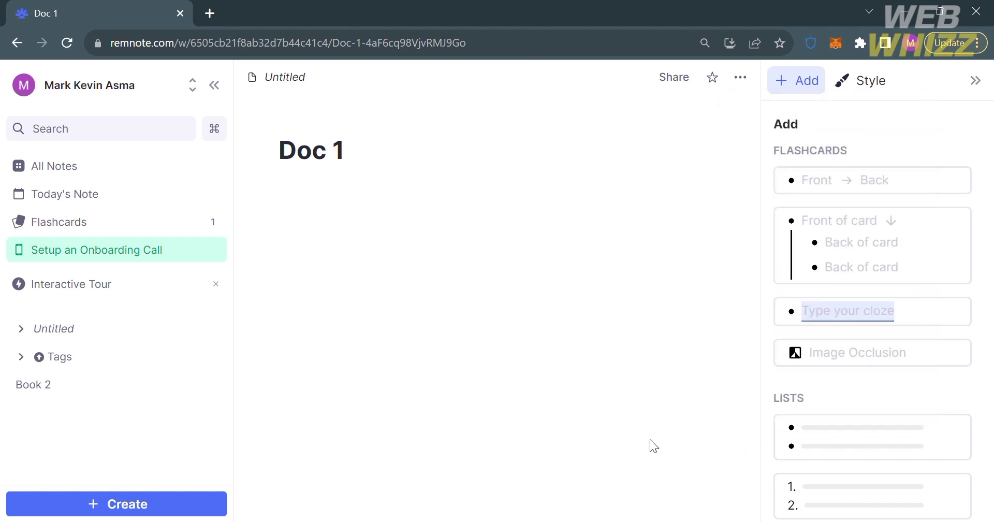
left_click(54, 176)
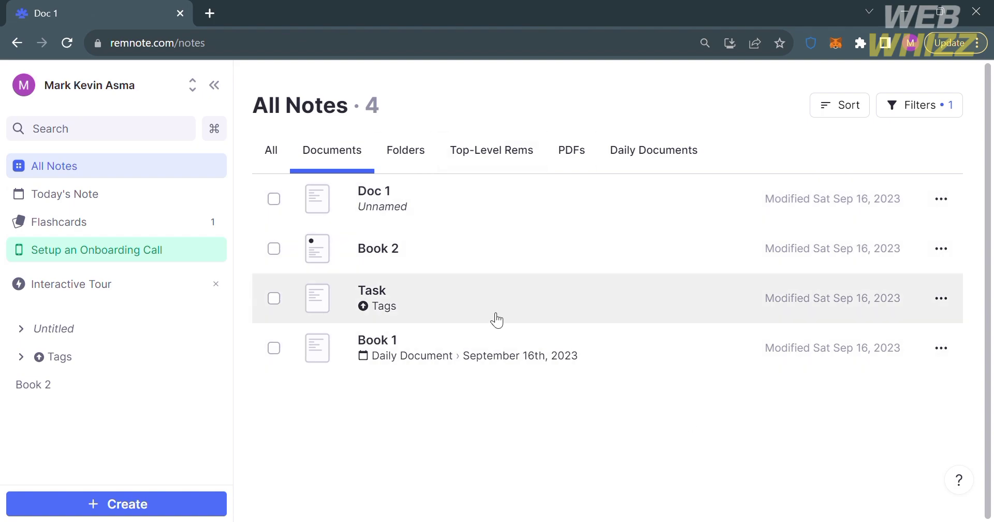